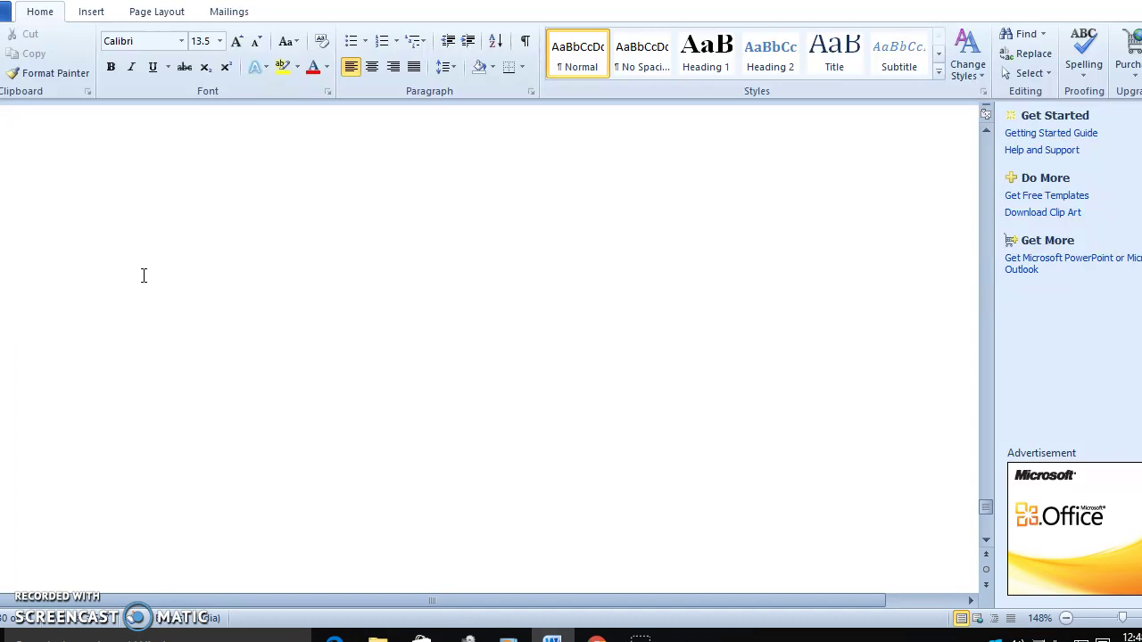
Step: Write the opening line 'In RPA world – What are the environments will be available?'
text(How)
key(BackSpace)
key(BackSpace)
key(BackSpace)
text(In )
text(RPA worl)
text(d)
text( – What are the environments will be available?)
Step: Start the list with 'Dev or Development' and 'SIT or System Integration' items
key(Return)
key(Return)
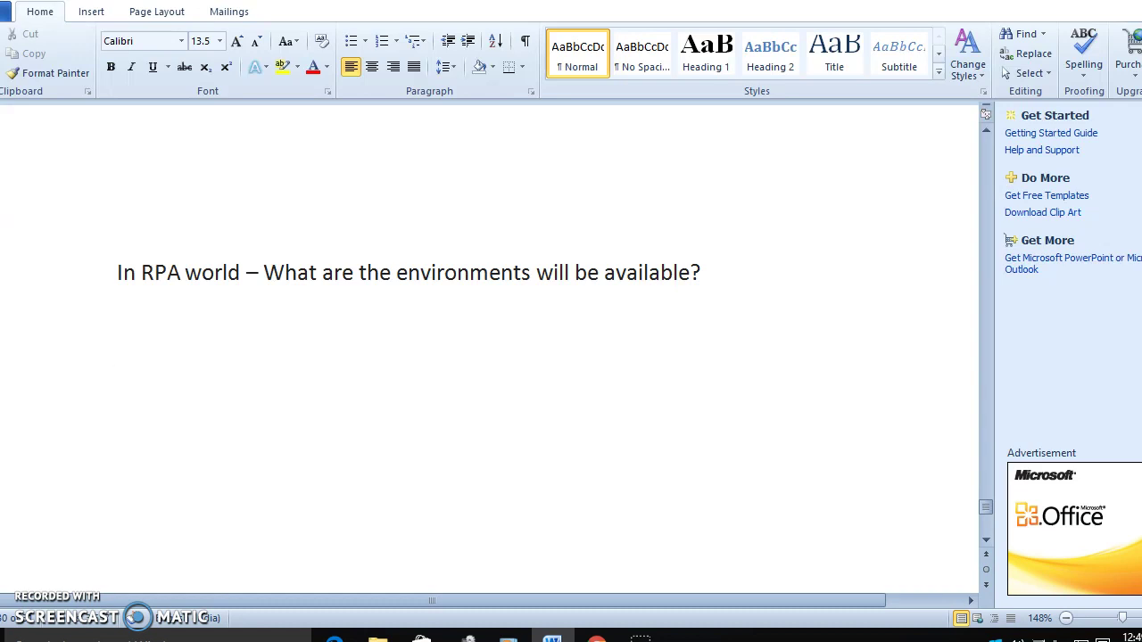
key(BackSpace)
text(Dev)
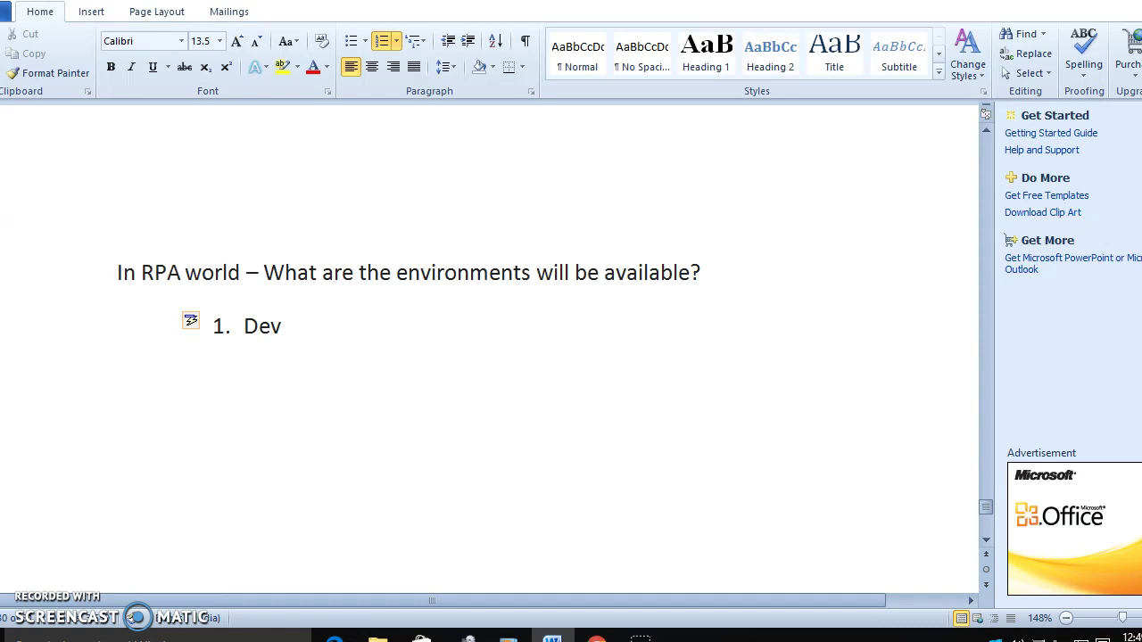
text( or Development)
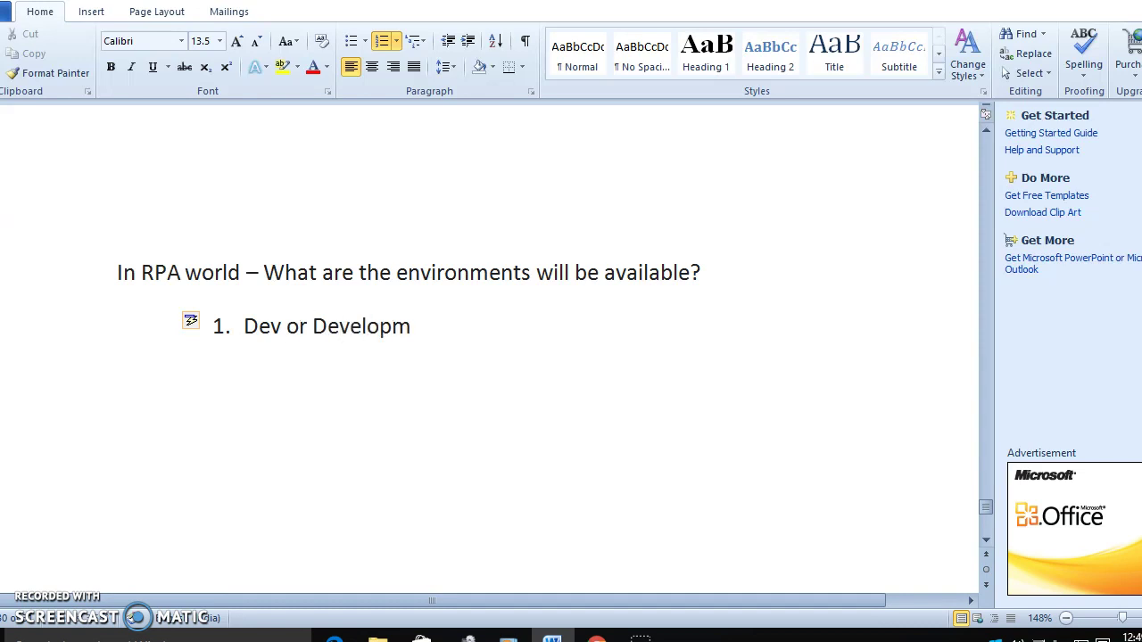
key(Return)
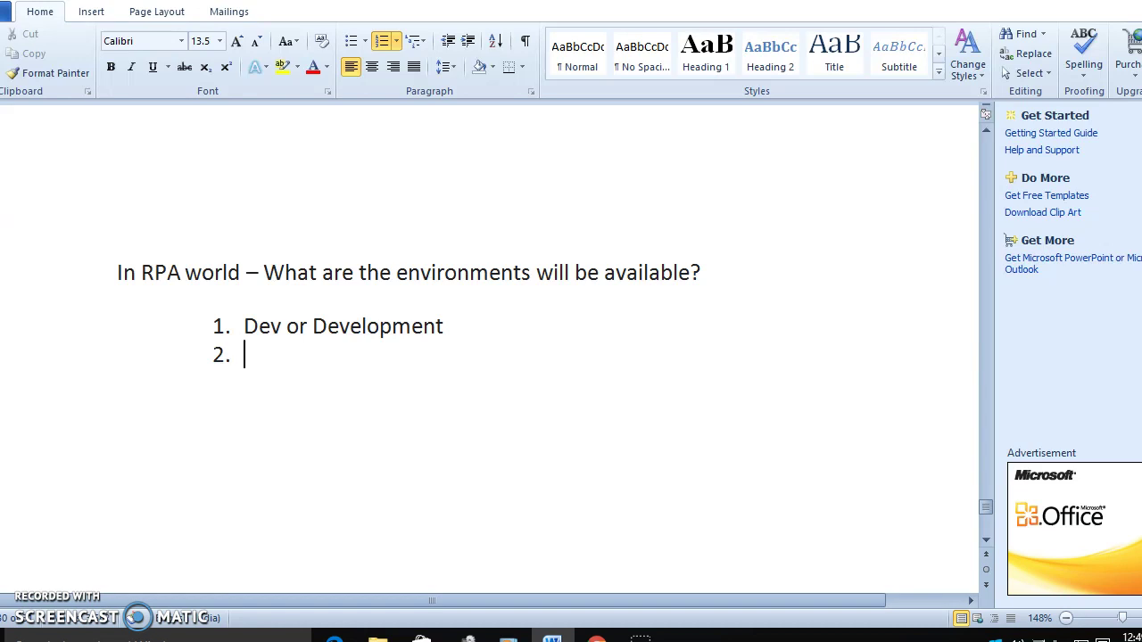
text(SIT or )
text(System Integrati)
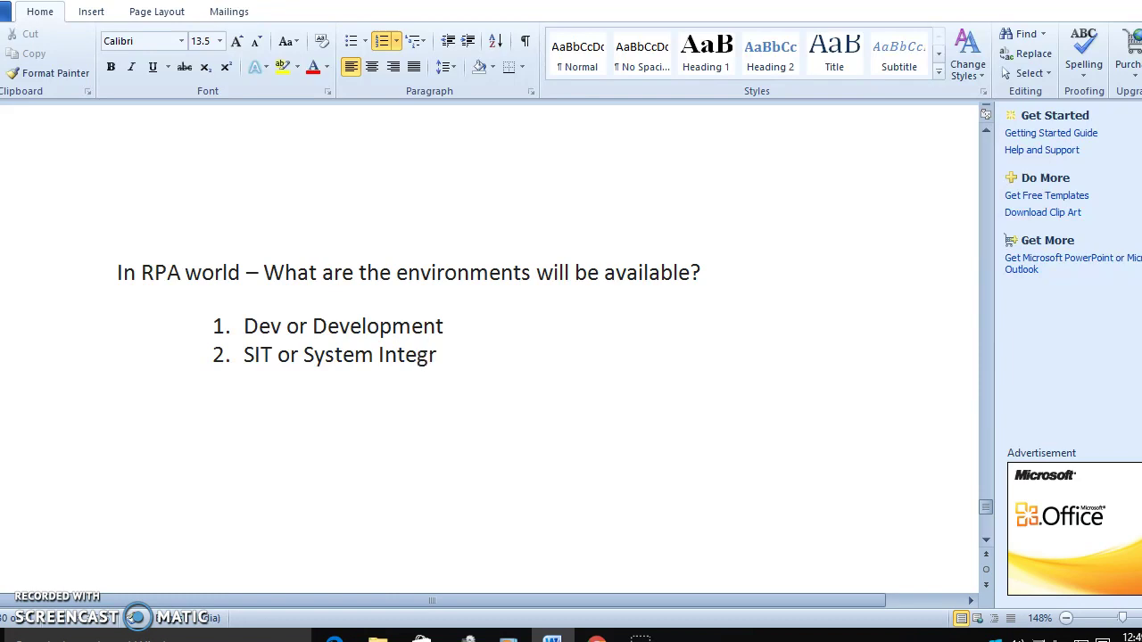
text(on)
key(Return)
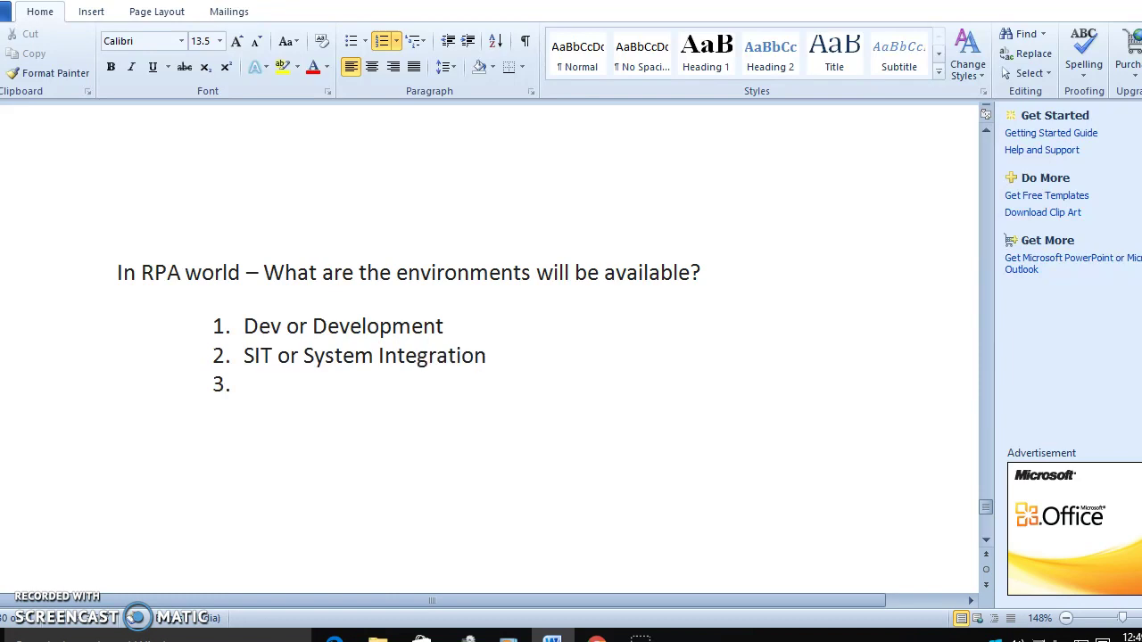
Step: Add 'UAT or User Acceptance Tes' and 'MINI Go Live or Production environment.' items, leaving an empty fifth
text(UAT o)
text(r User )
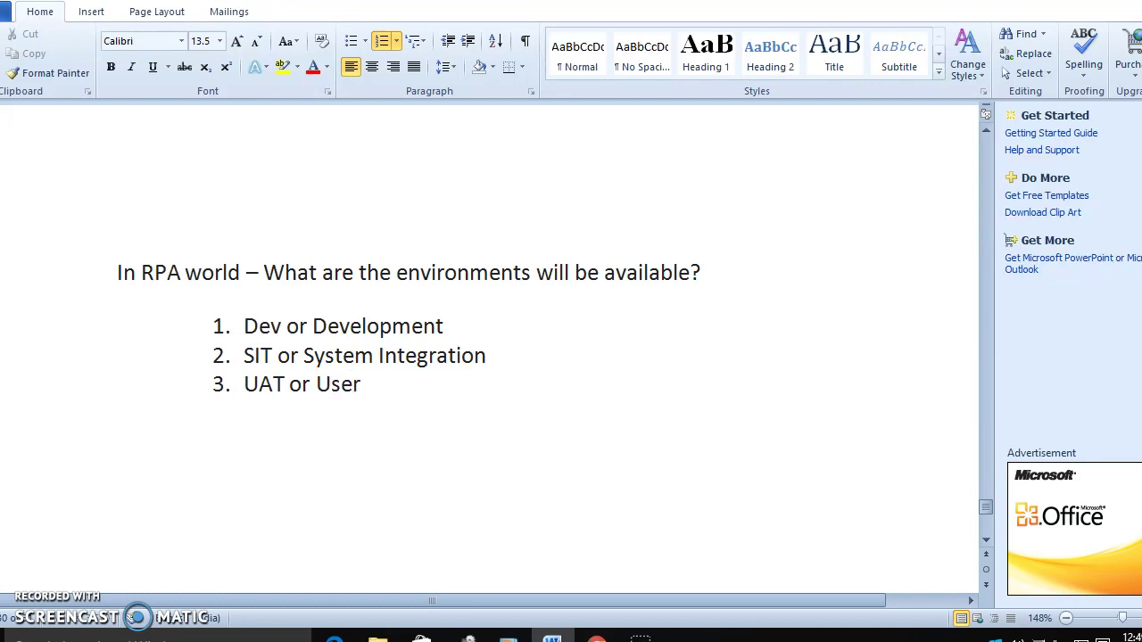
text(Acceptan)
text(ce T)
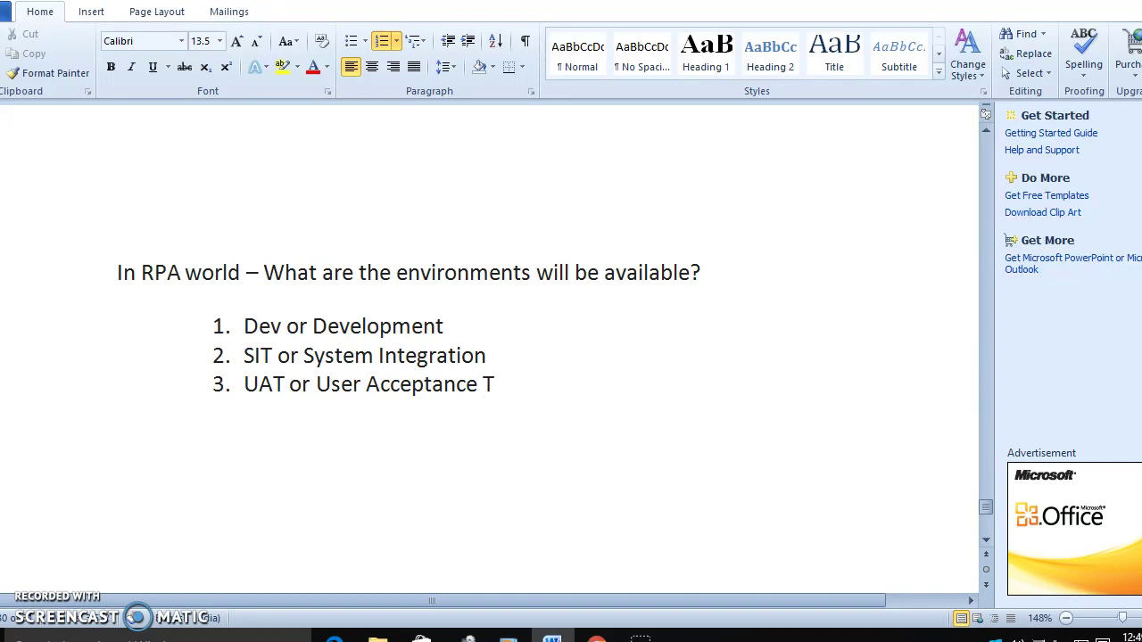
text(es)
key(Return)
text(MINI Go )
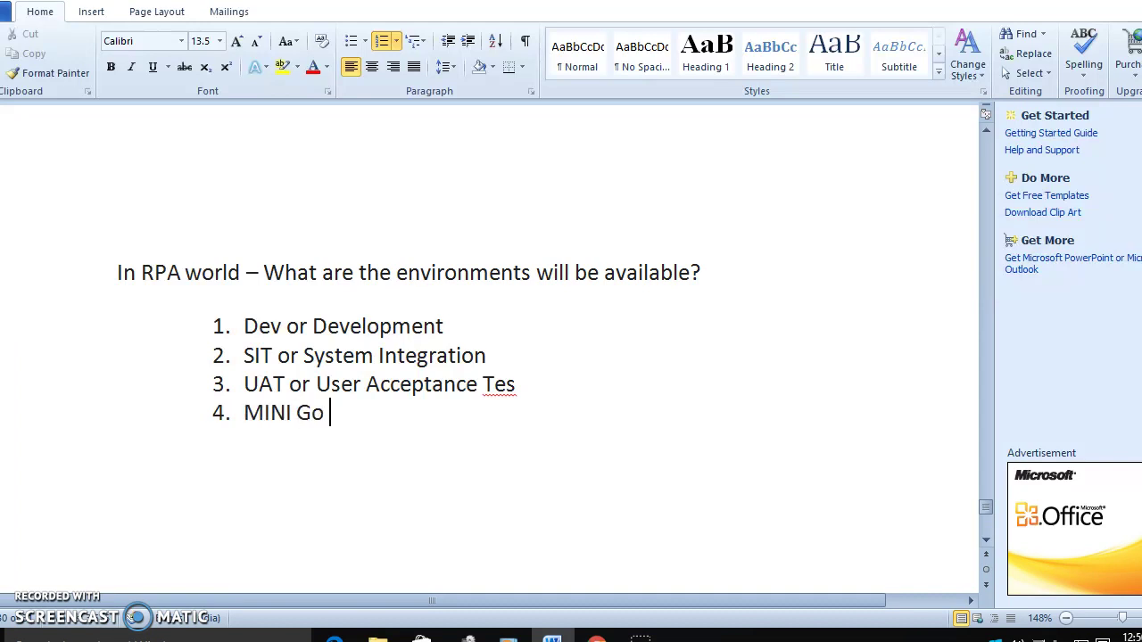
text(Lie)
key(BackSpace)
text(ve or)
text( Production pri)
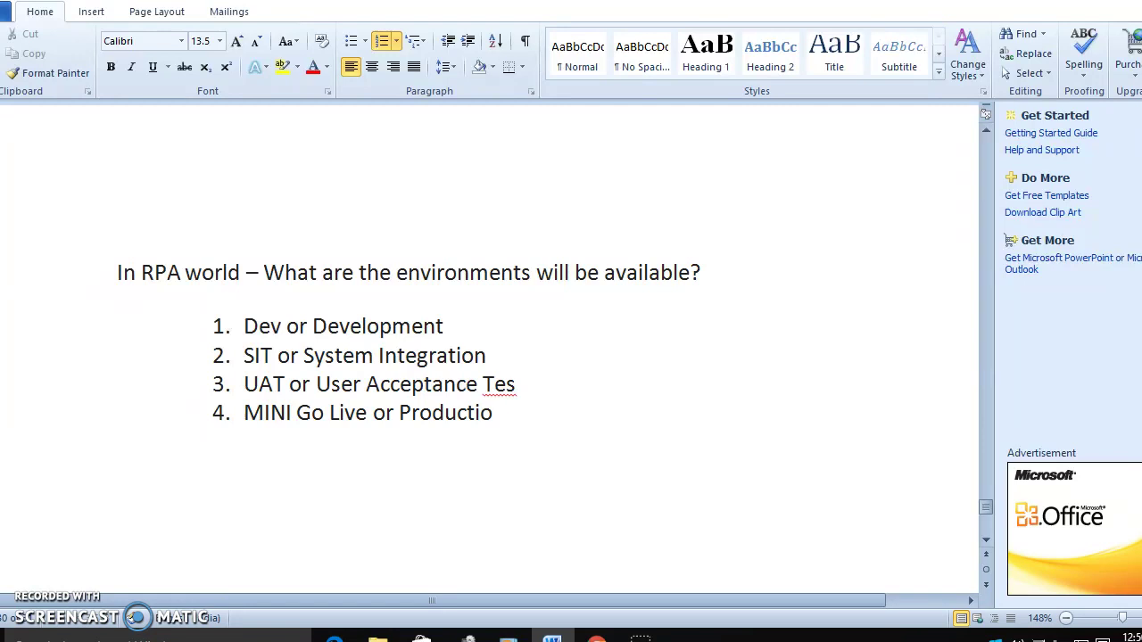
key(BackSpace)
key(BackSpace)
text(irate m)
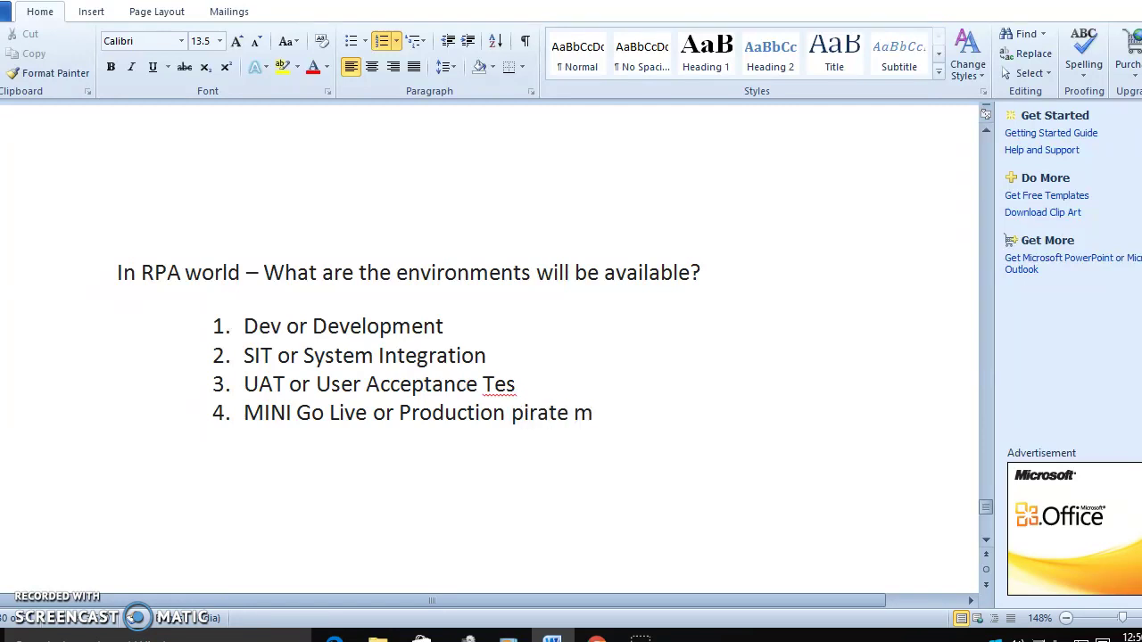
key(BackSpace)
text(enviro)
text(nment.)
key(Return)
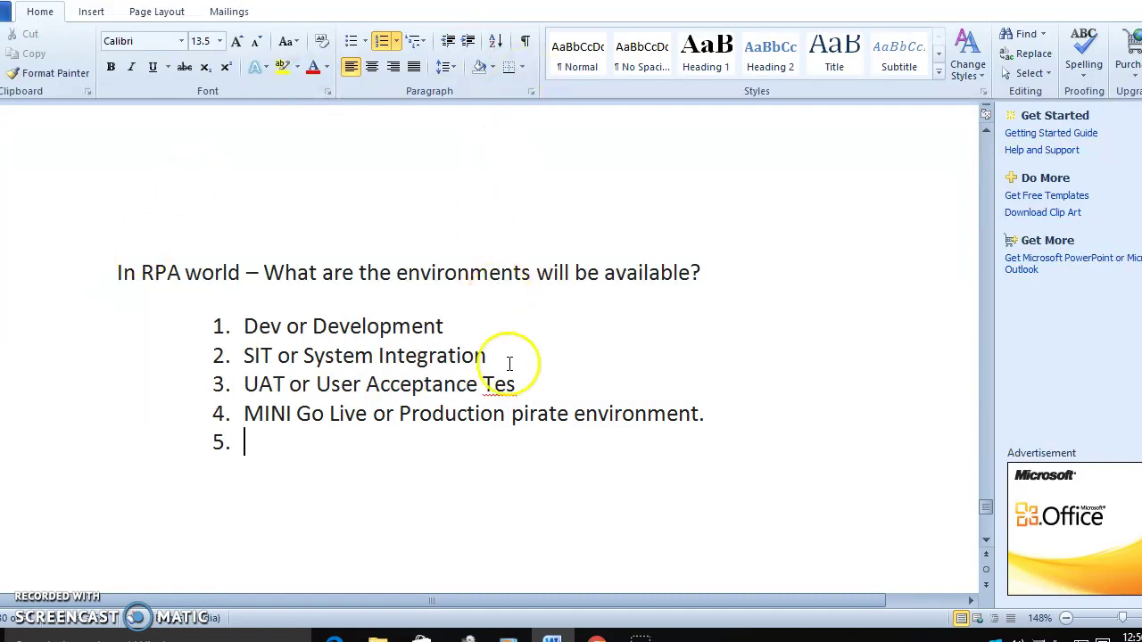
click(720, 418)
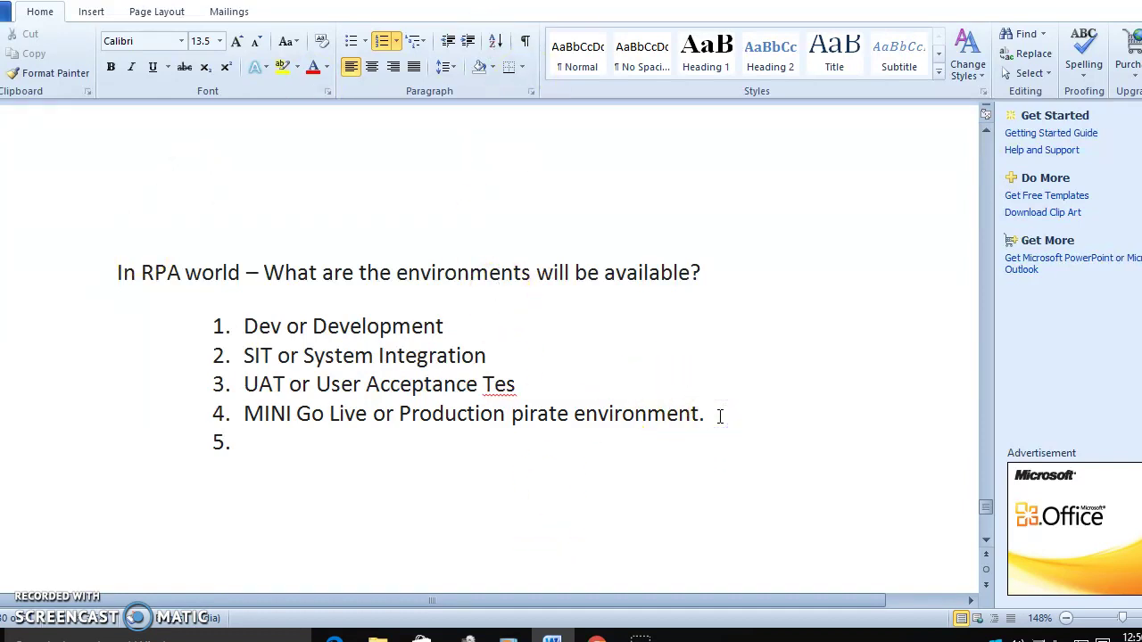
Step: Append '-10-20 records' to item 4, fill item 5 with 'Prod evnironments', and add 'Client' to item 3
text(-)
text(10-20 records)
click(274, 439)
text(Po)
key(BackSpace)
text(rod evnironemtn)
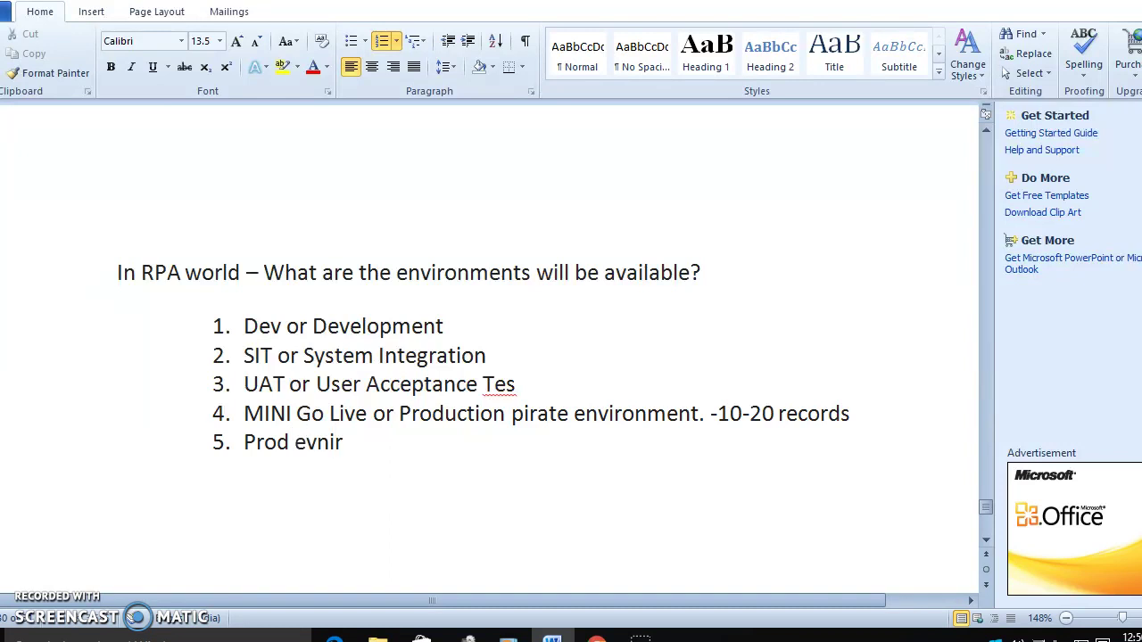
key(BackSpace)
key(BackSpace)
key(BackSpace)
text(nmen)
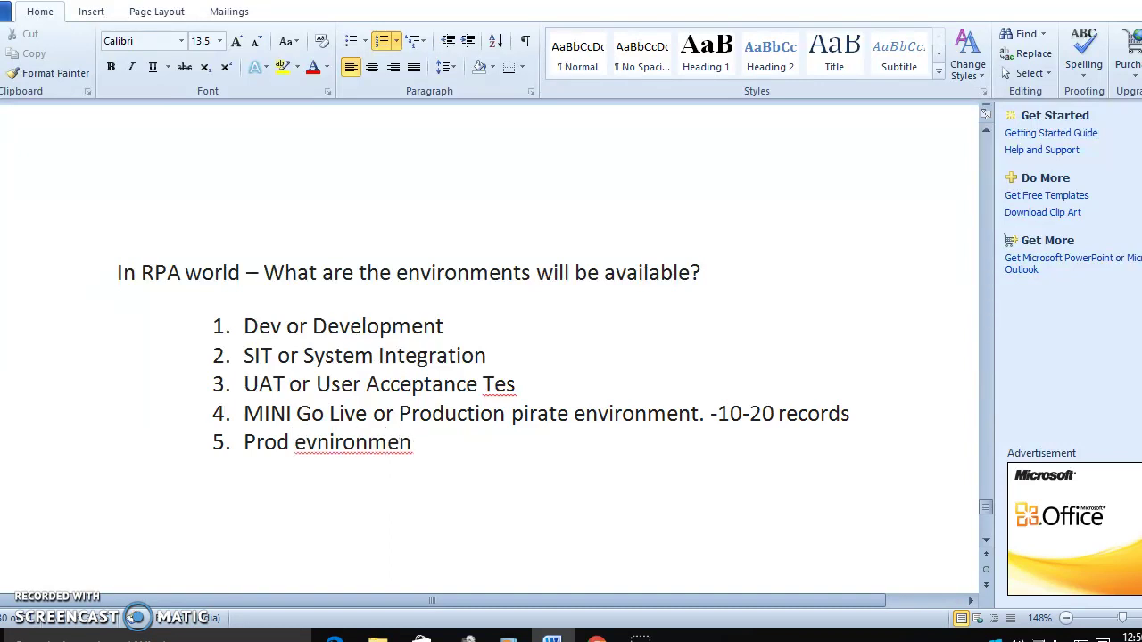
text(ts.)
click(533, 383)
text(C)
text(lient)
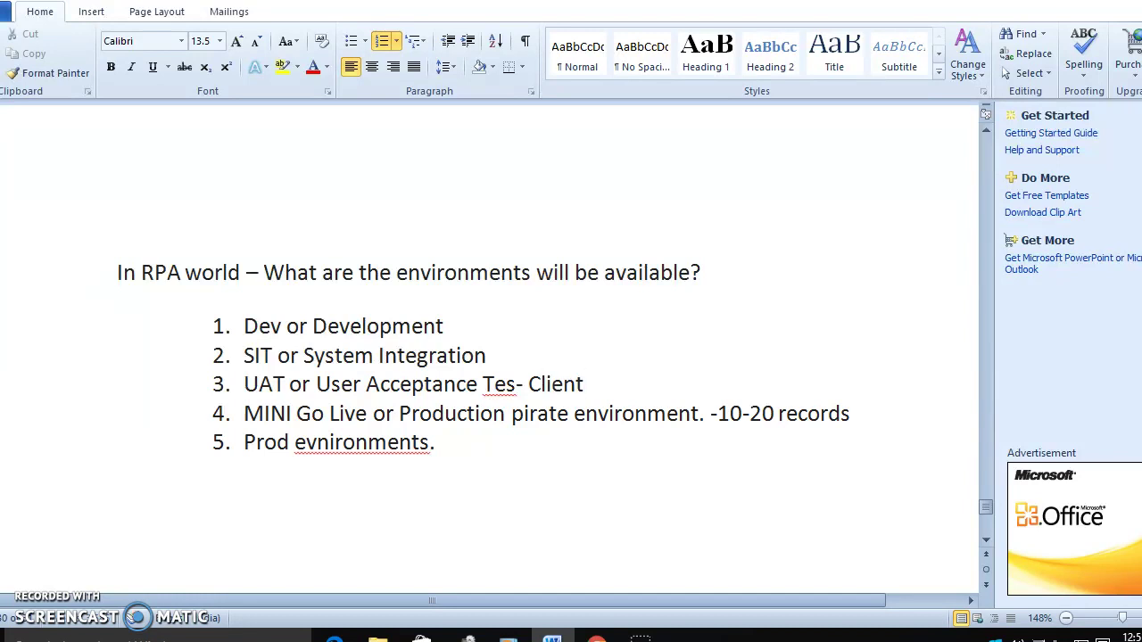
Step: Below the list, add a plain paragraph 'In RPA how process id or process has to handle?'
click(314, 498)
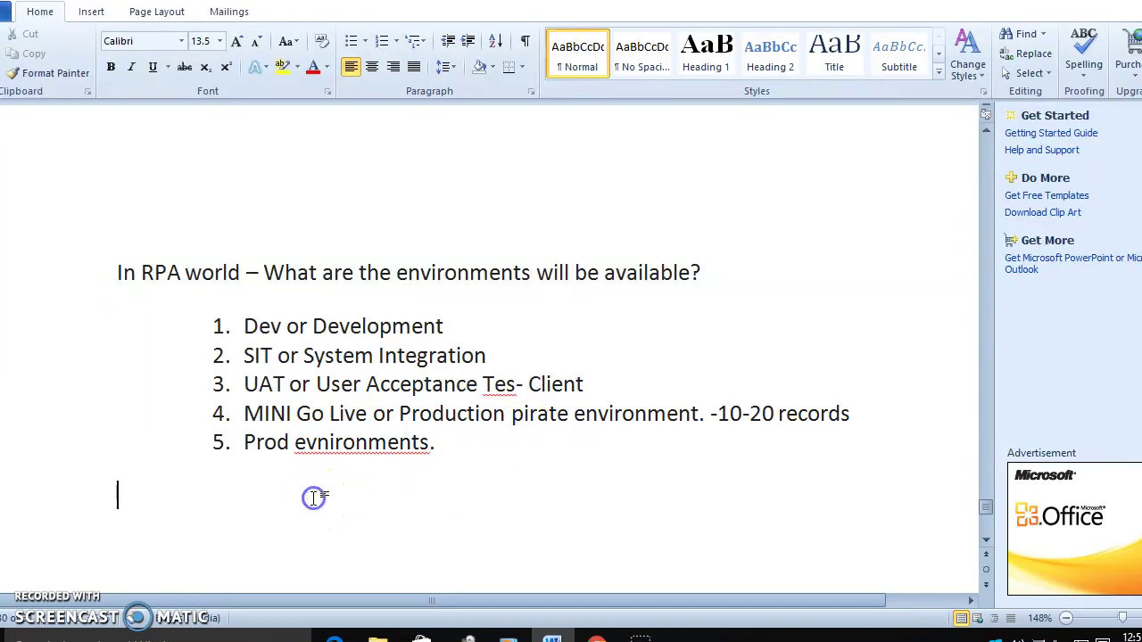
key(Return)
scroll(314, 498, down, 1)
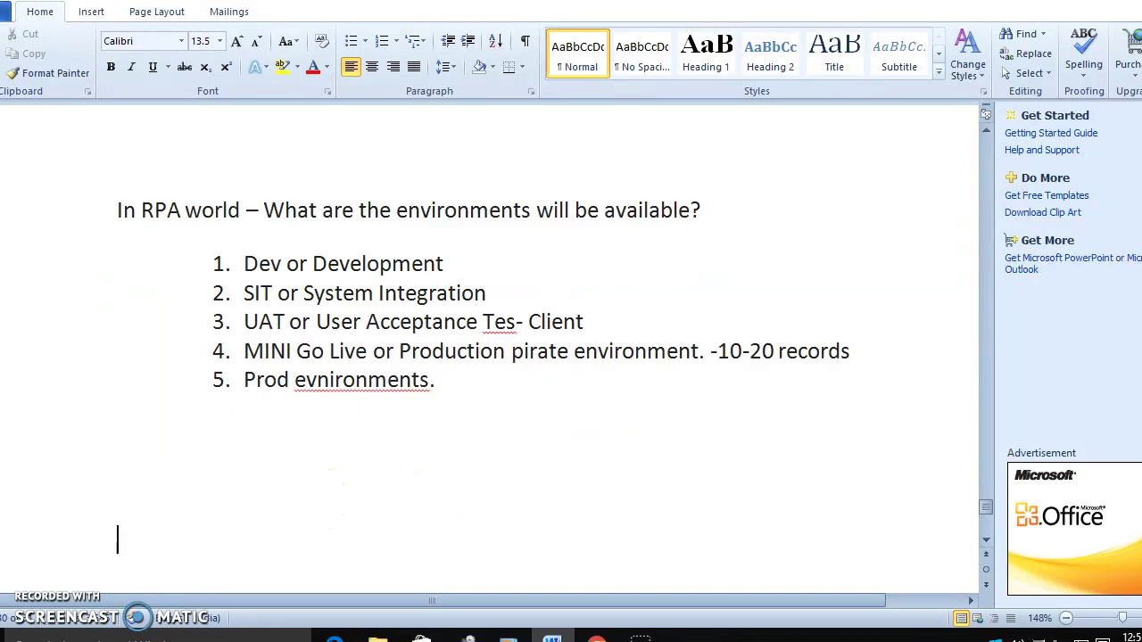
key(BackSpace)
text(In RPA )
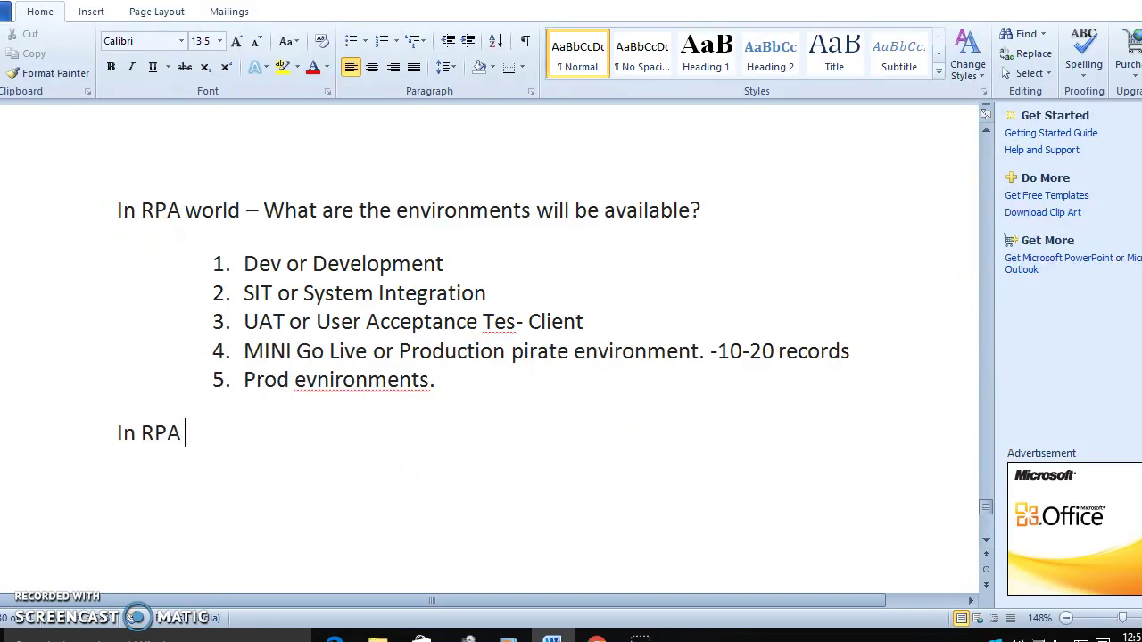
text(how  )
text(process id)
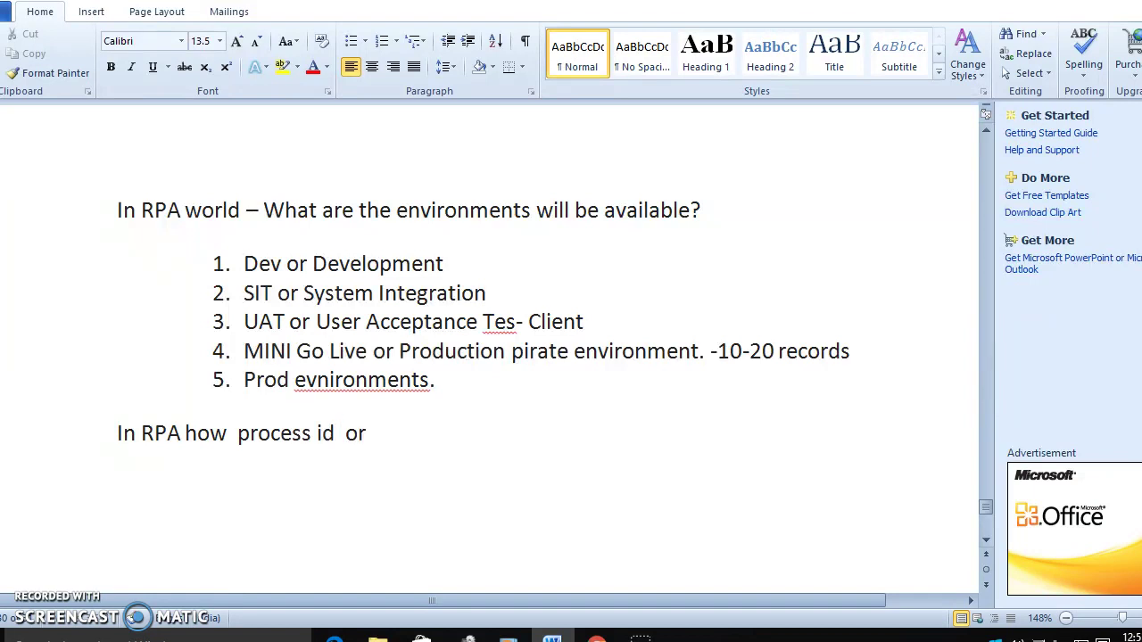
text(  or proces)
text(s has to)
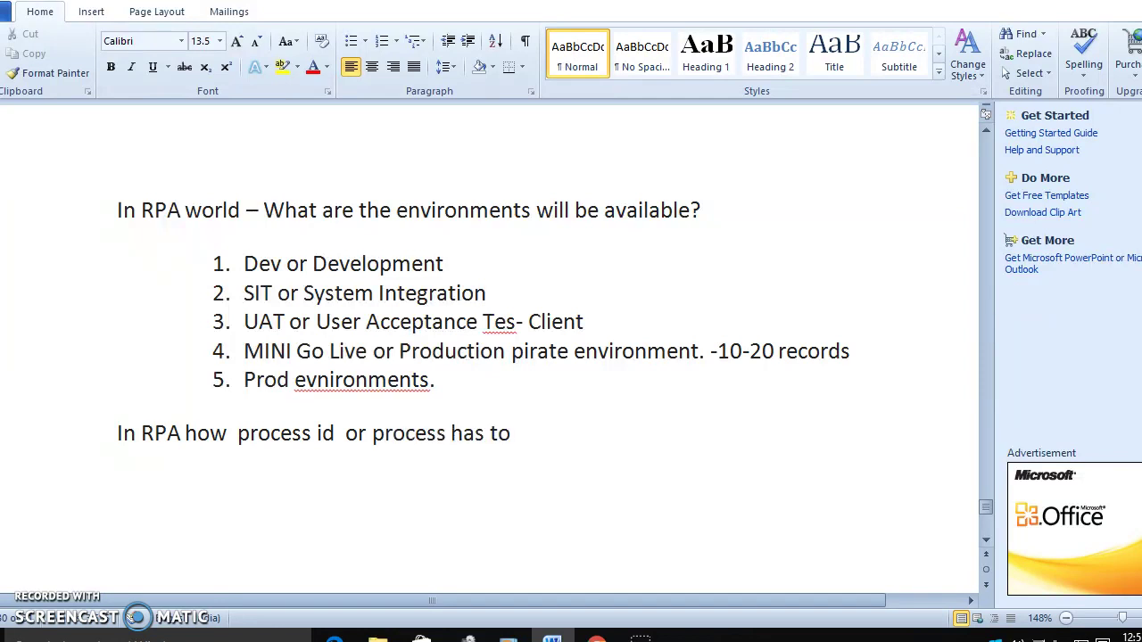
text( handle?)
key(Return)
key(Return)
key(Return)
key(BackSpace)
key(BackSpace)
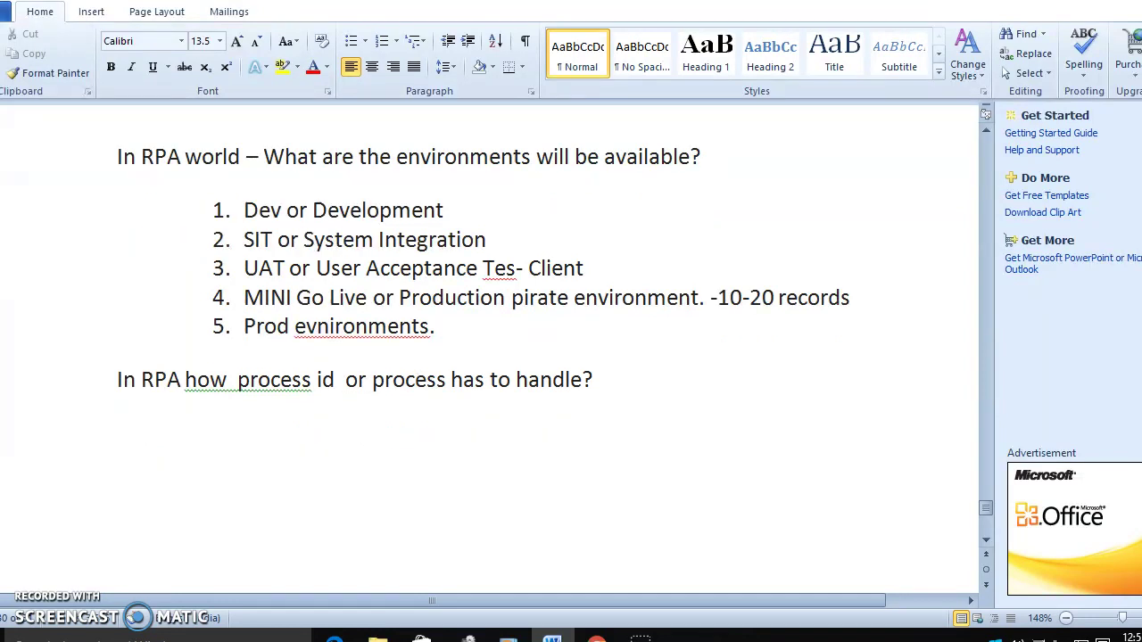
key(Return)
key(Return)
key(Return)
key(BackSpace)
key(BackSpace)
key(BackSpace)
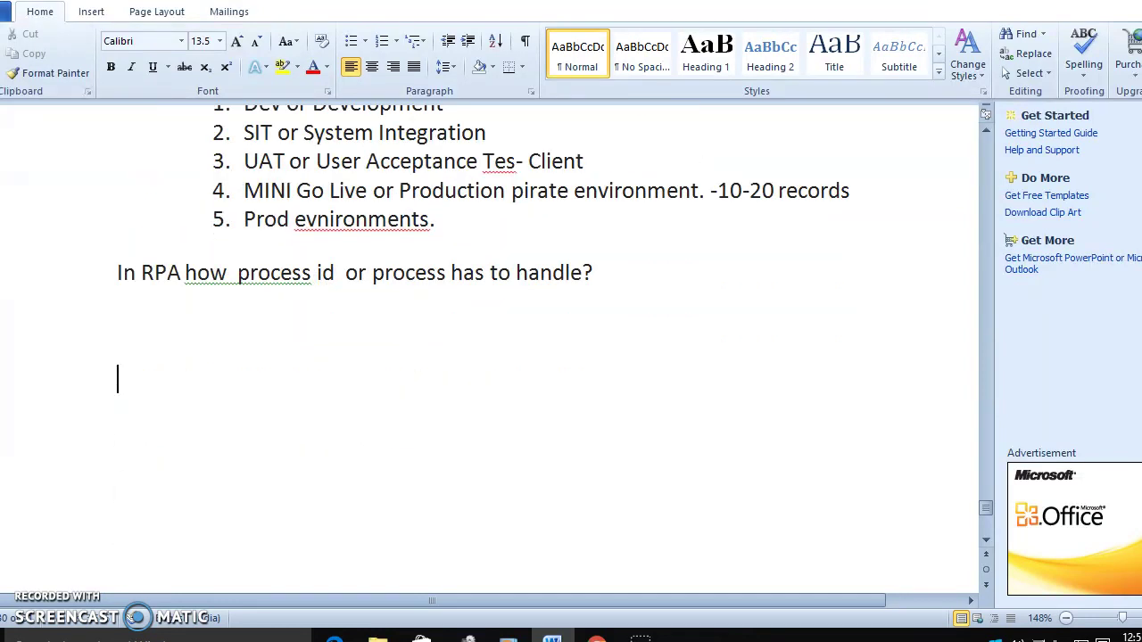
key(BackSpace)
Step: Add the lines 'First of all' and 'Before Deve' below the question
text(Firs)
text(t of all)
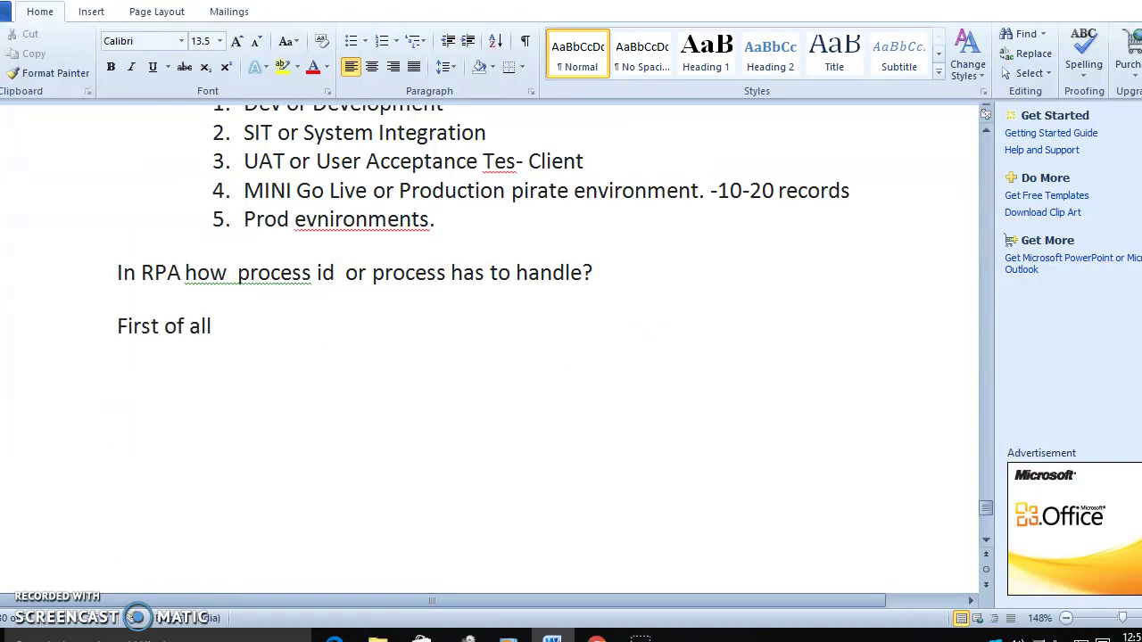
key(Return)
key(Return)
key(BackSpace)
text(beoe)
key(BackSpace)
key(BackSpace)
key(BackSpace)
text(for e )
text(Deve)
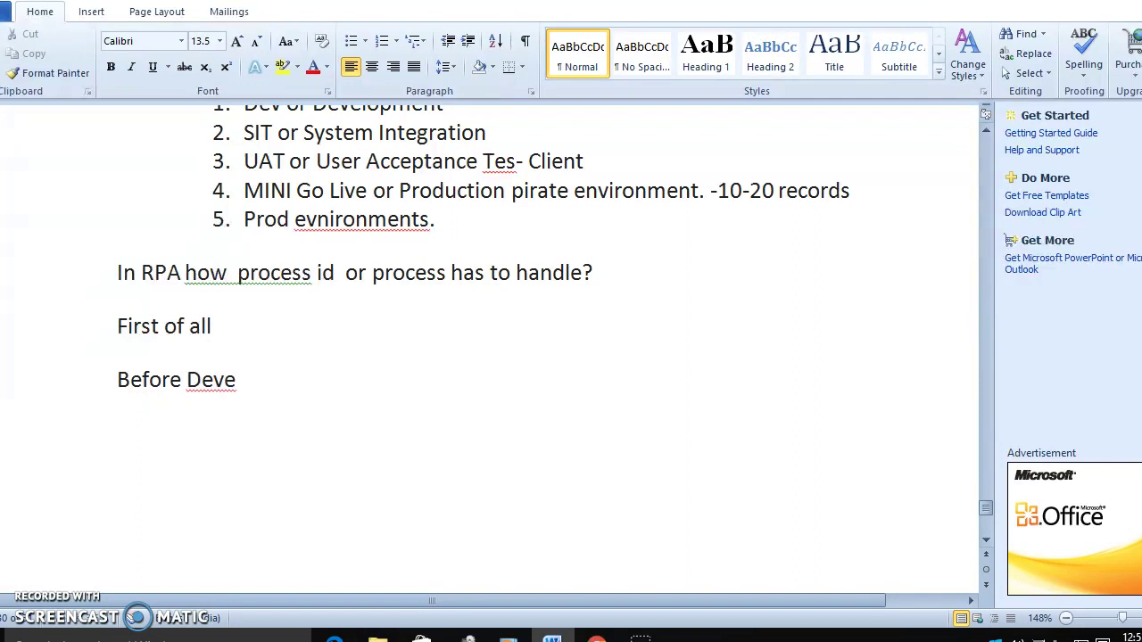
key(Return)
Step: Write that the Process/Bot access id has to be created in the environment by tech arch
text(Process)
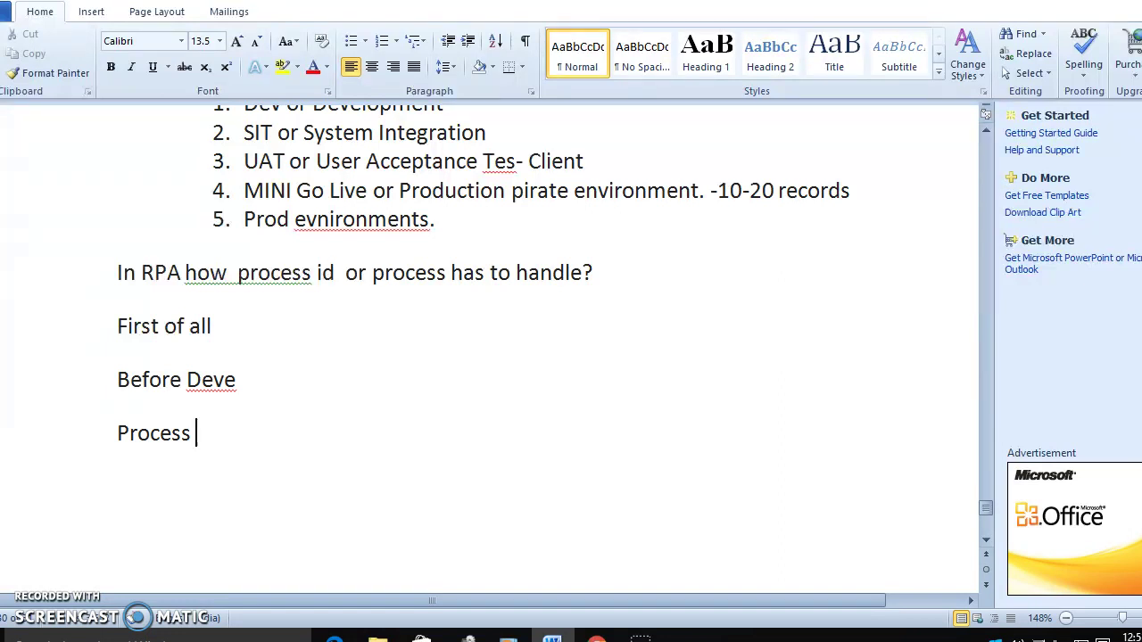
text( /Bot access )
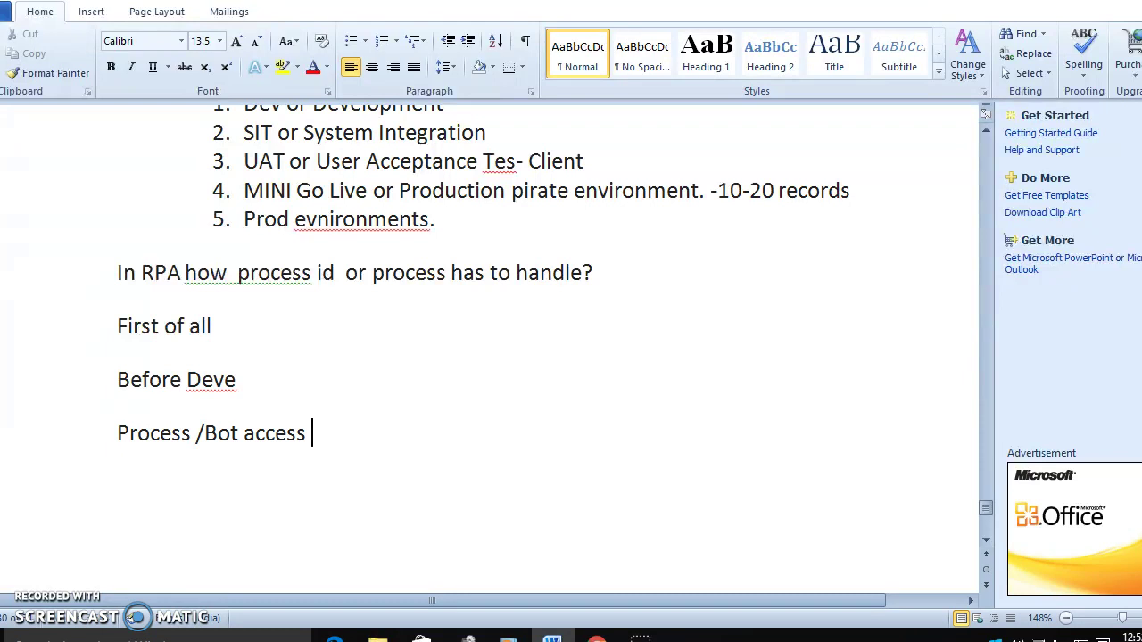
text(id has to)
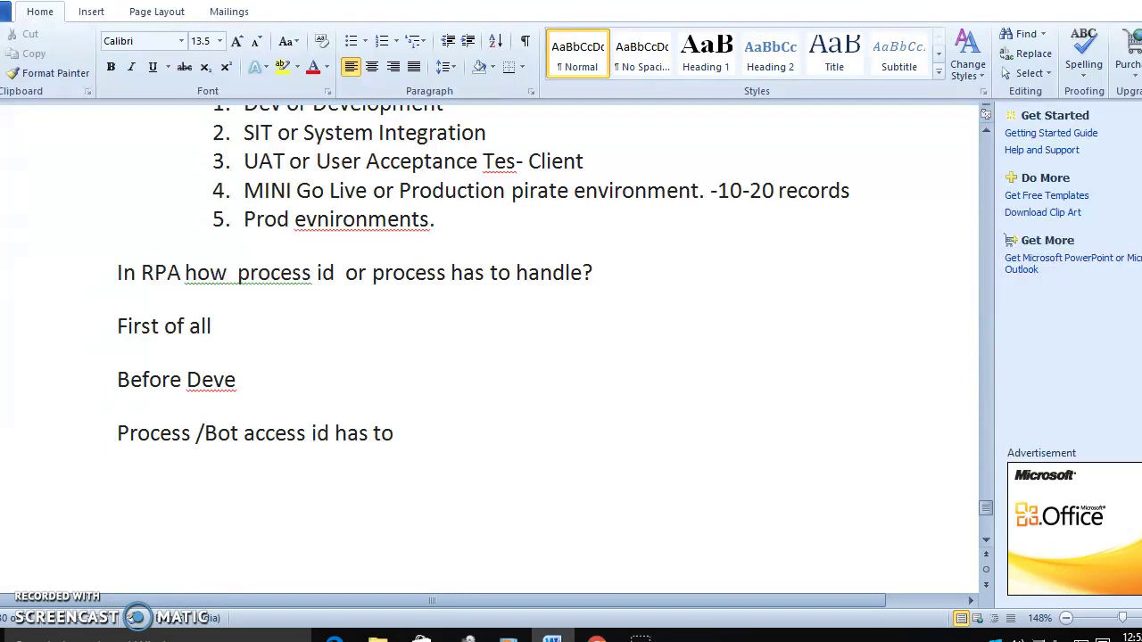
text( be create)
text(d  in)
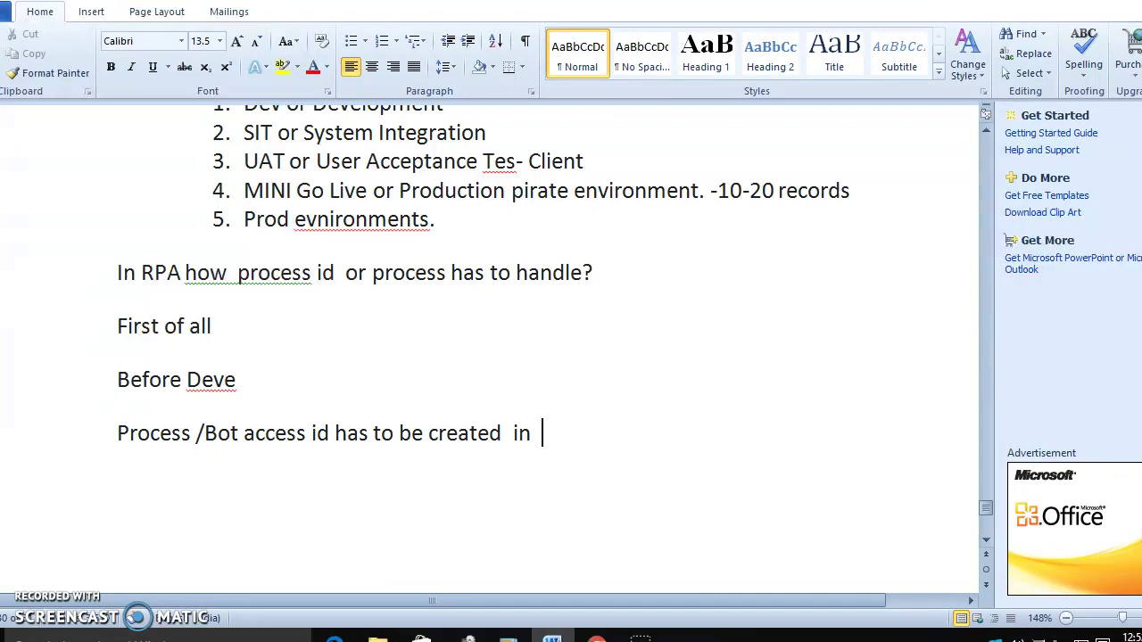
text(h)
key(BackSpace)
text(environment)
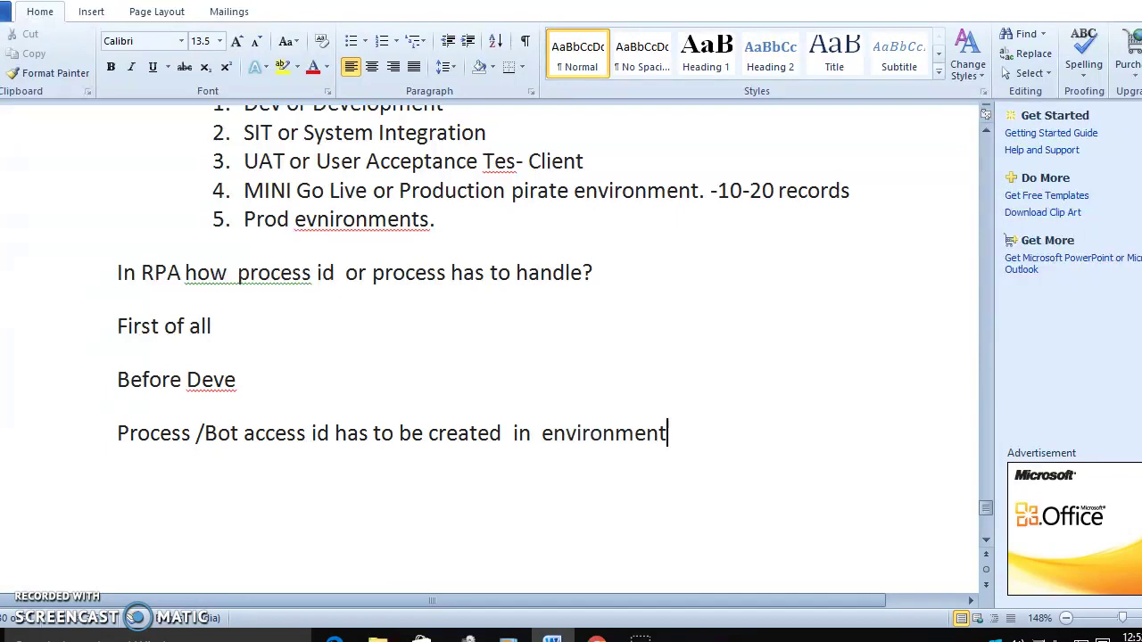
text( byu)
key(BackSpace)
text(pro)
key(BackSpace)
key(BackSpace)
text(ech)
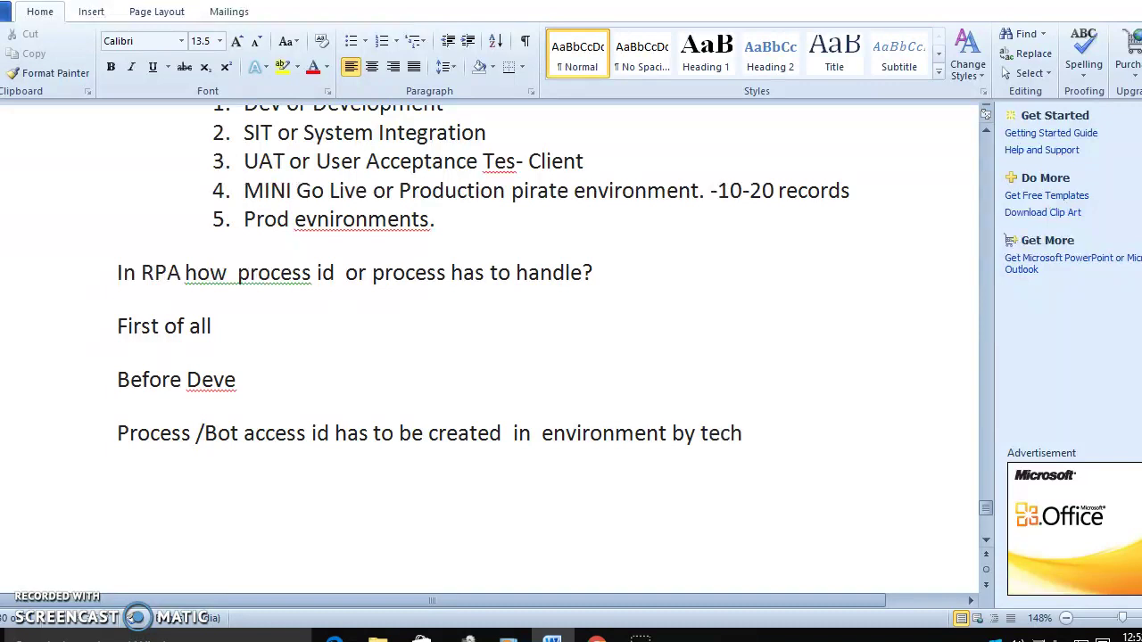
text( arch.)
key(Return)
Step: Add the line 'This bot access id has all the access to entire environments.'
scroll(315, 499, down, 1)
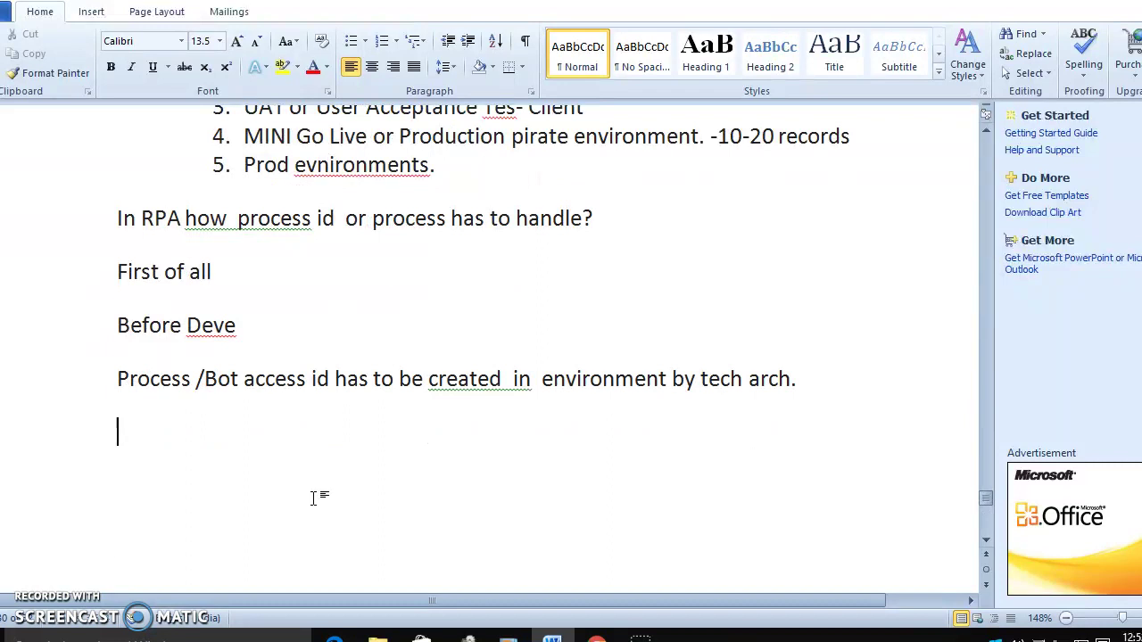
text(This bot access)
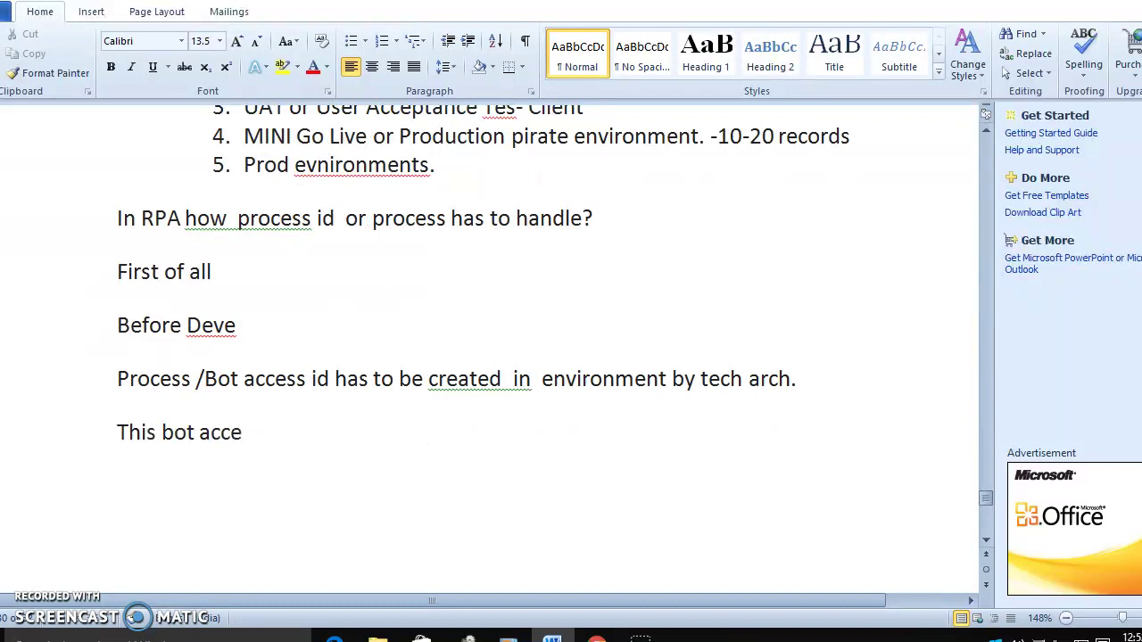
text( id has )
text(all the )
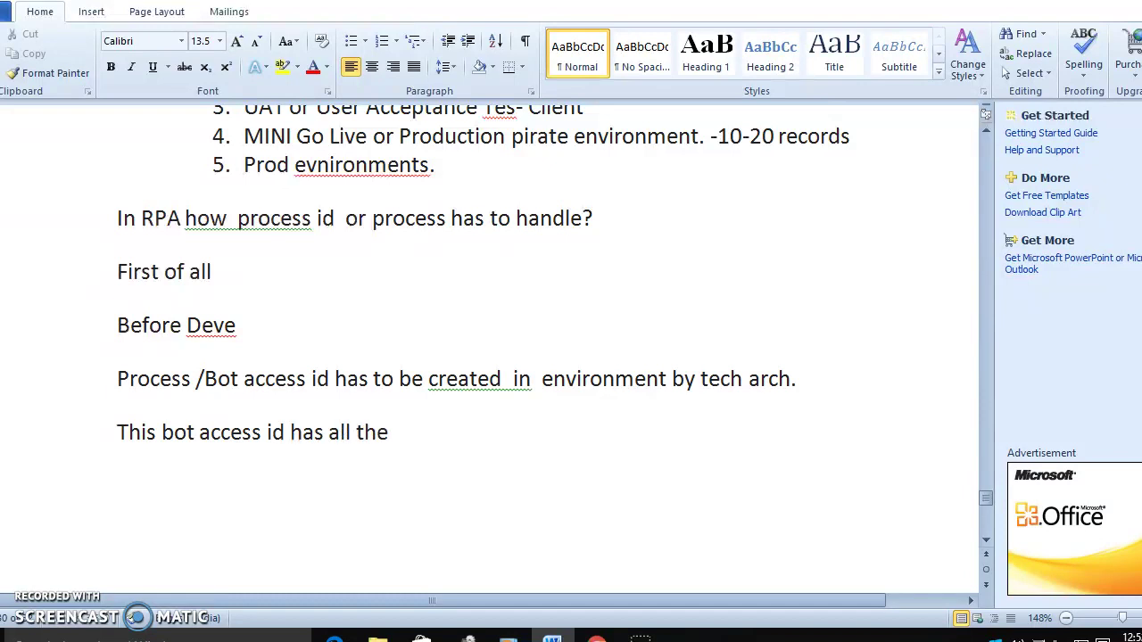
text(access)
text( to )
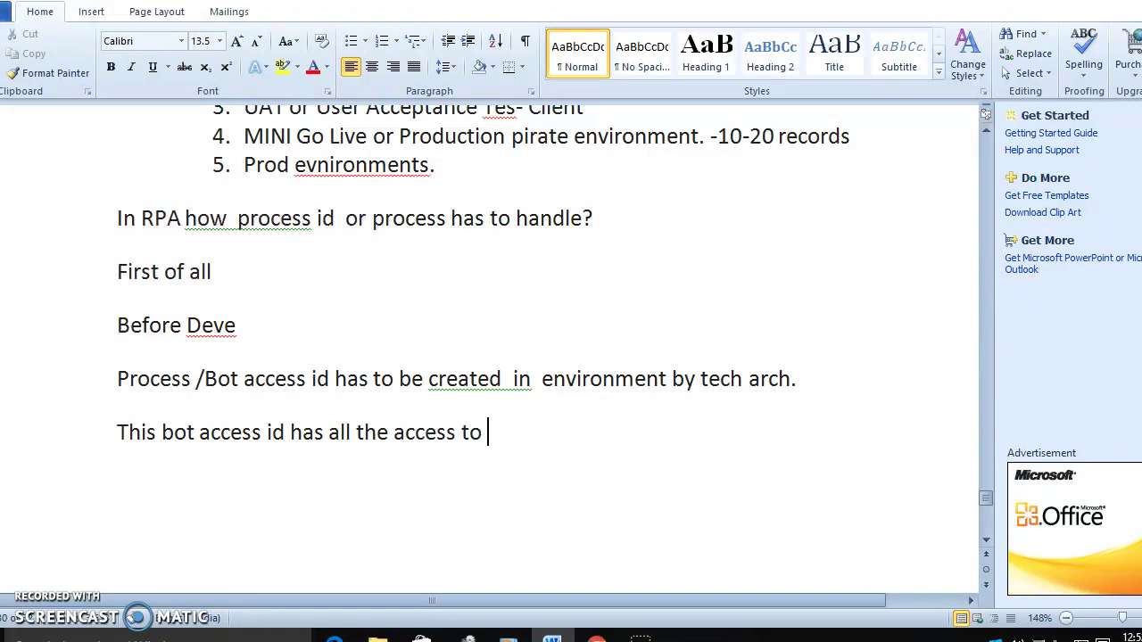
text(entire environmet)
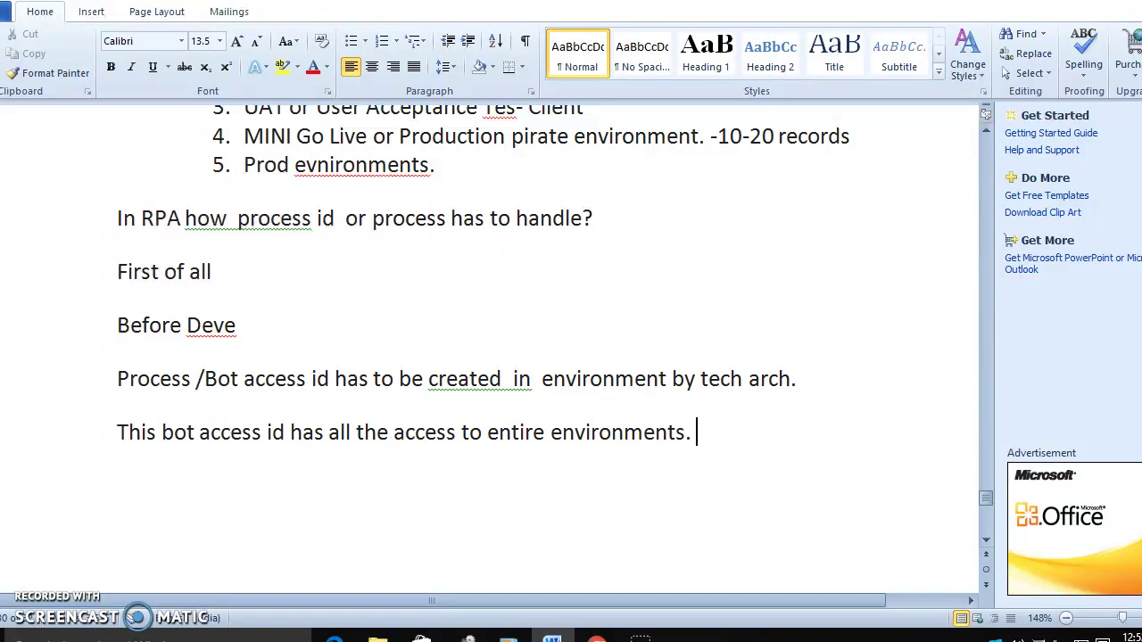
key(Return)
key(Return)
key(Return)
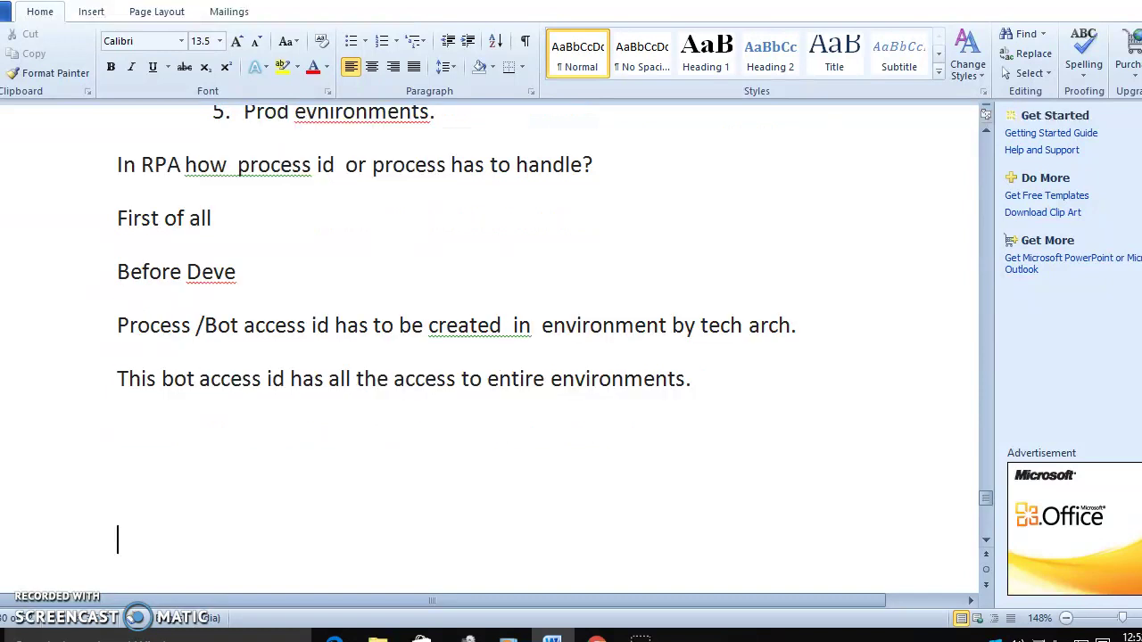
Step: Add blank lines below the bot access sentence, moving toward the next page
click(197, 442)
key(Down)
key(Up)
key(Up)
key(Up)
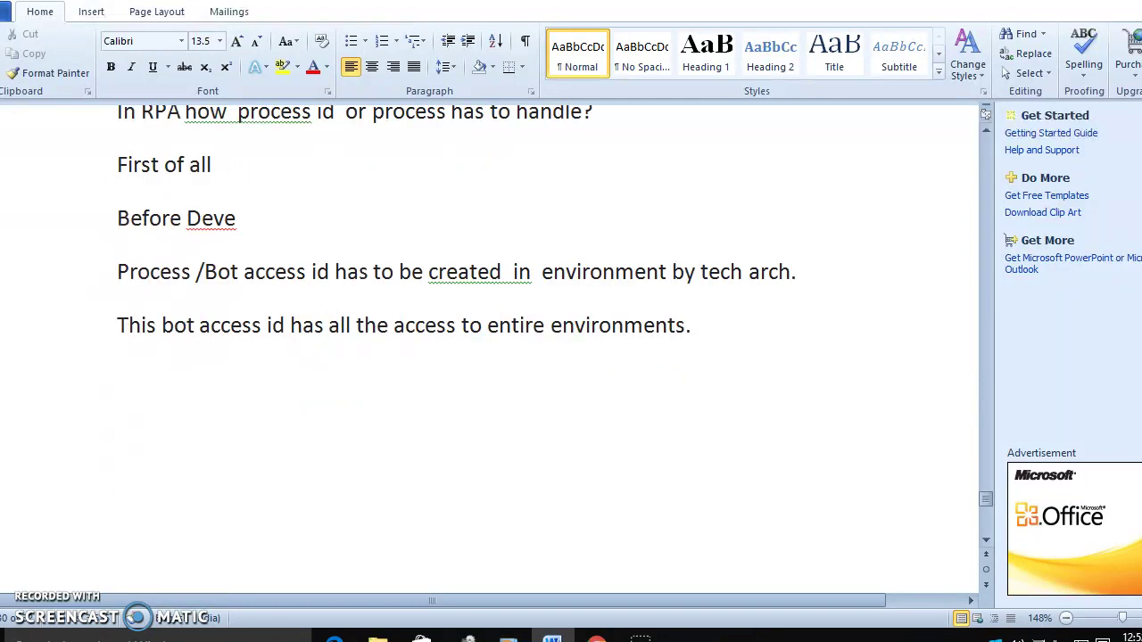
key(Up)
key(Up)
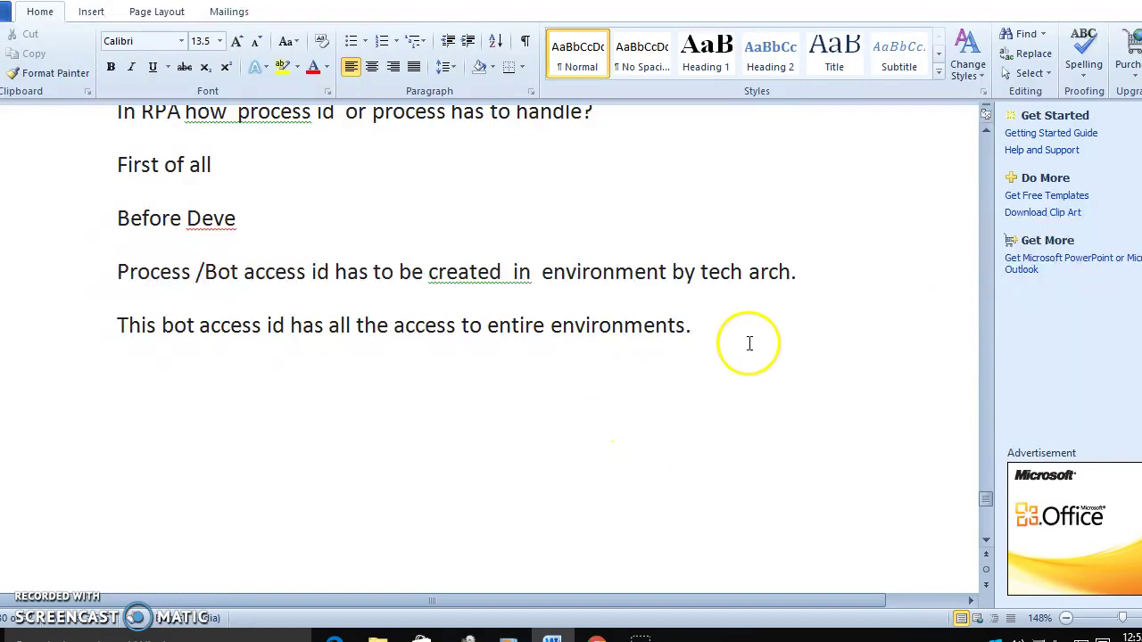
key(Return)
key(Return)
key(Return)
Step: Type the question 'In RPA –How deployment will be happened? Or before deployment what are the proc need to followup?'
click(117, 227)
text(In RPA)
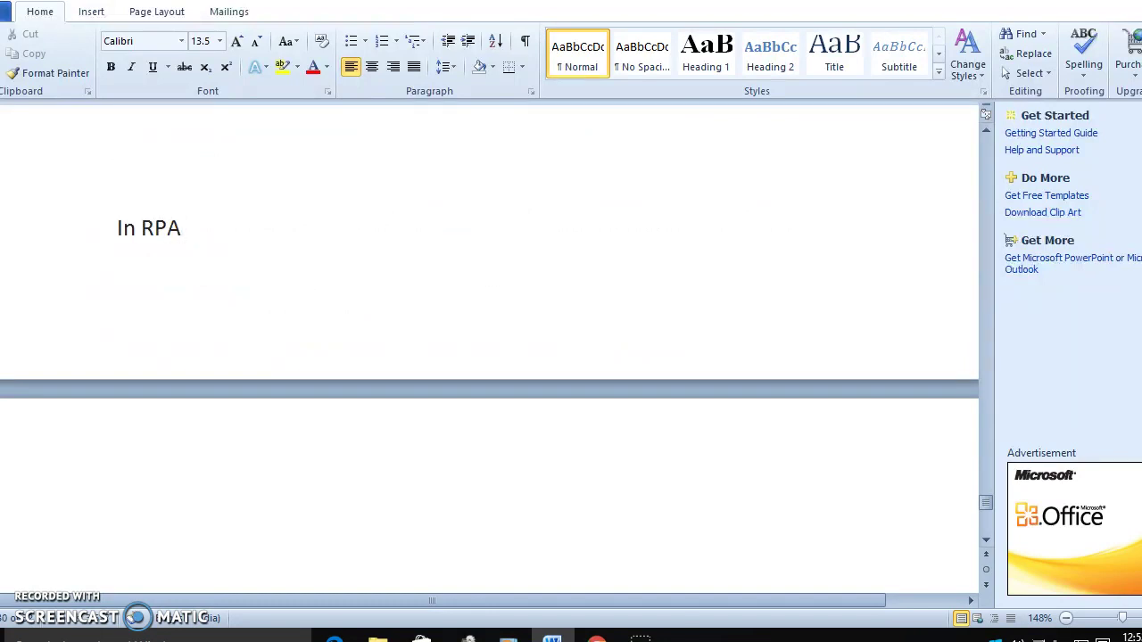
text( -)
text(How )
text(deplo)
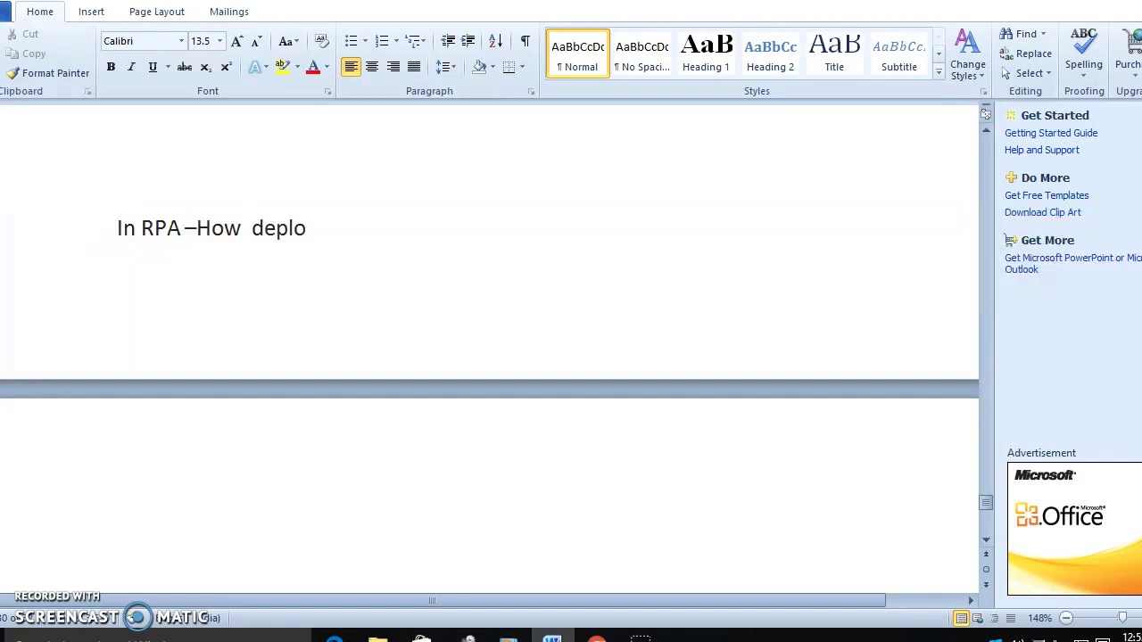
text(ymentwill)
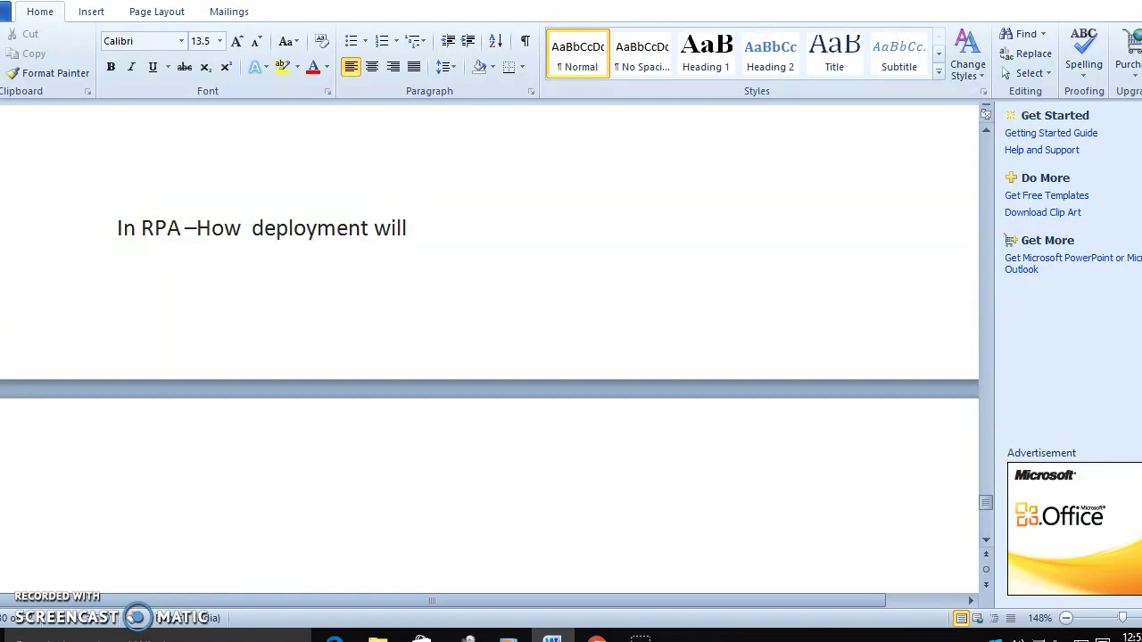
text(be happen)
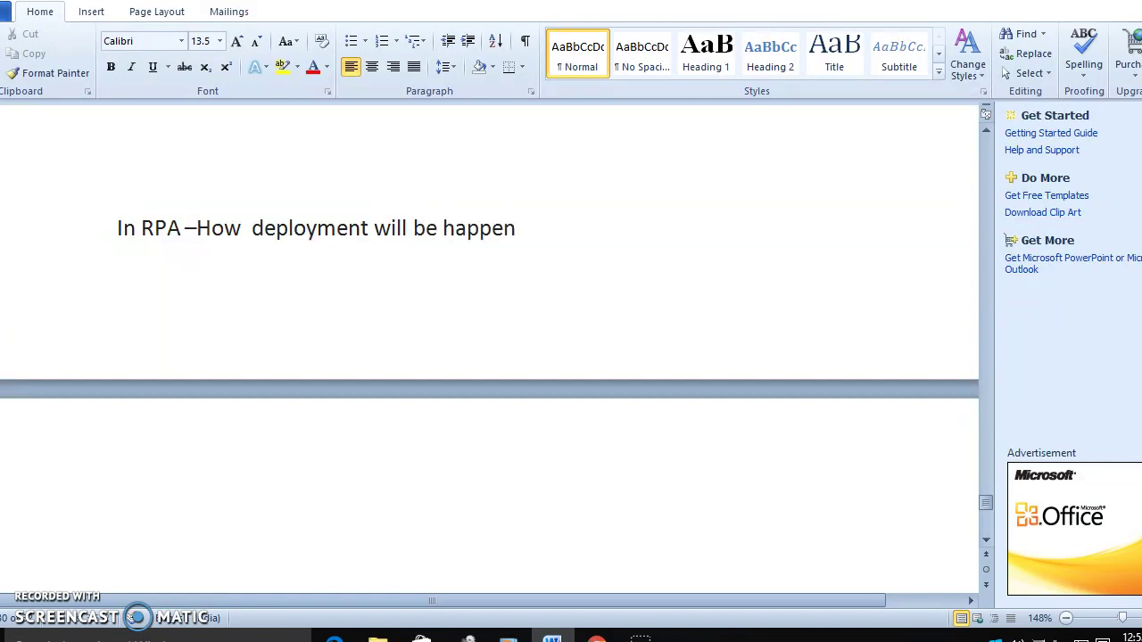
text(ed?or )
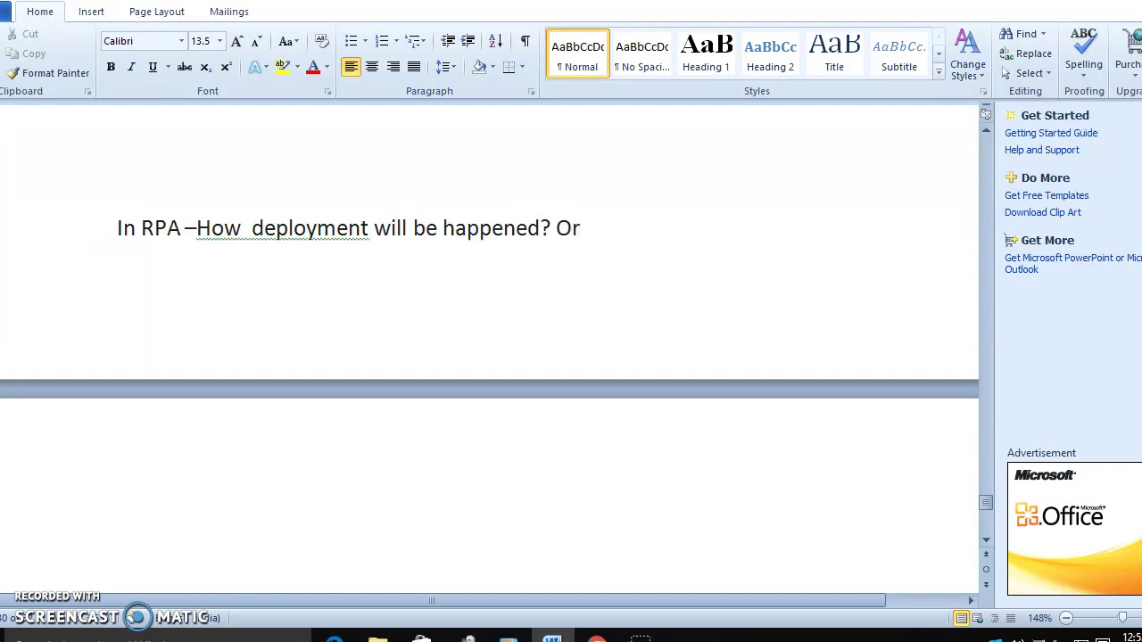
text(before)
text( deployment)
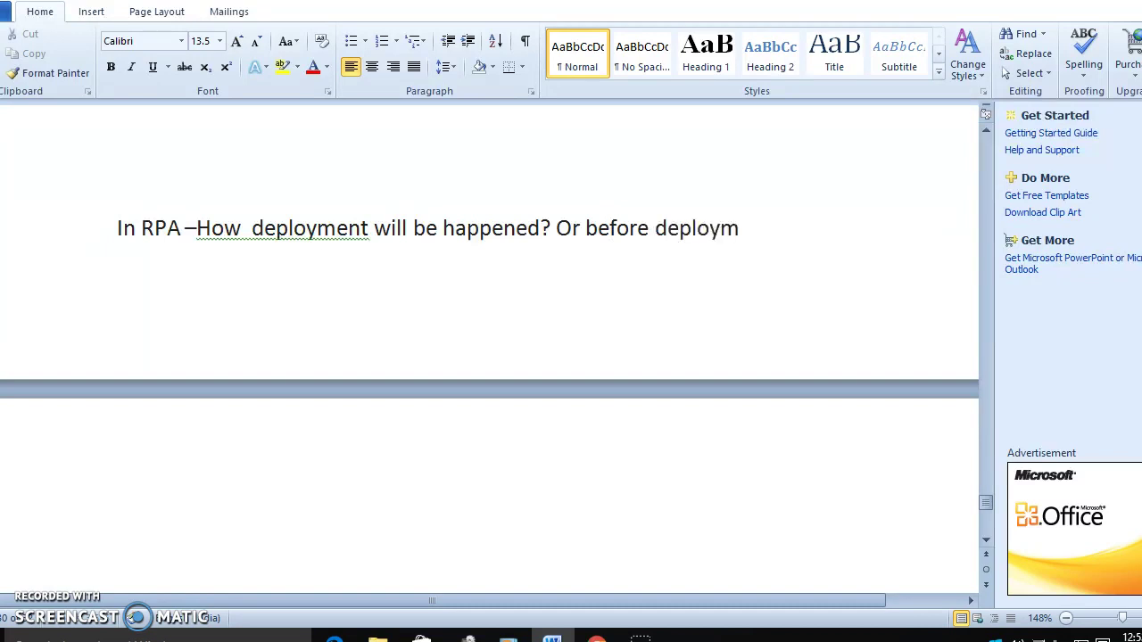
text( whar)
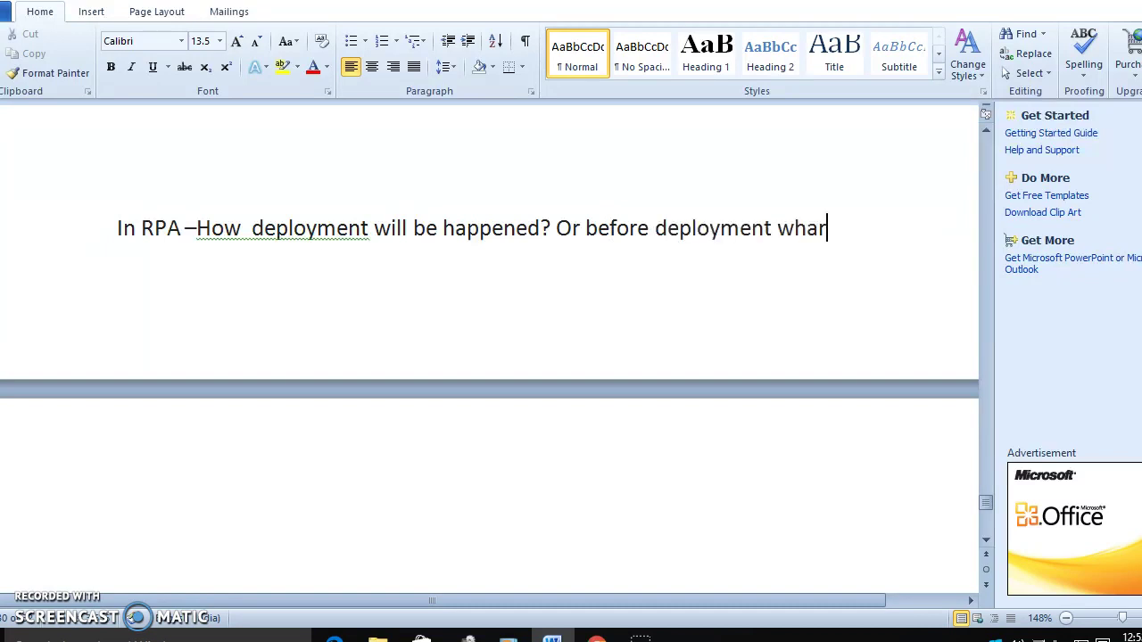
key(BackSpace)
text(t)
text( are the proc )
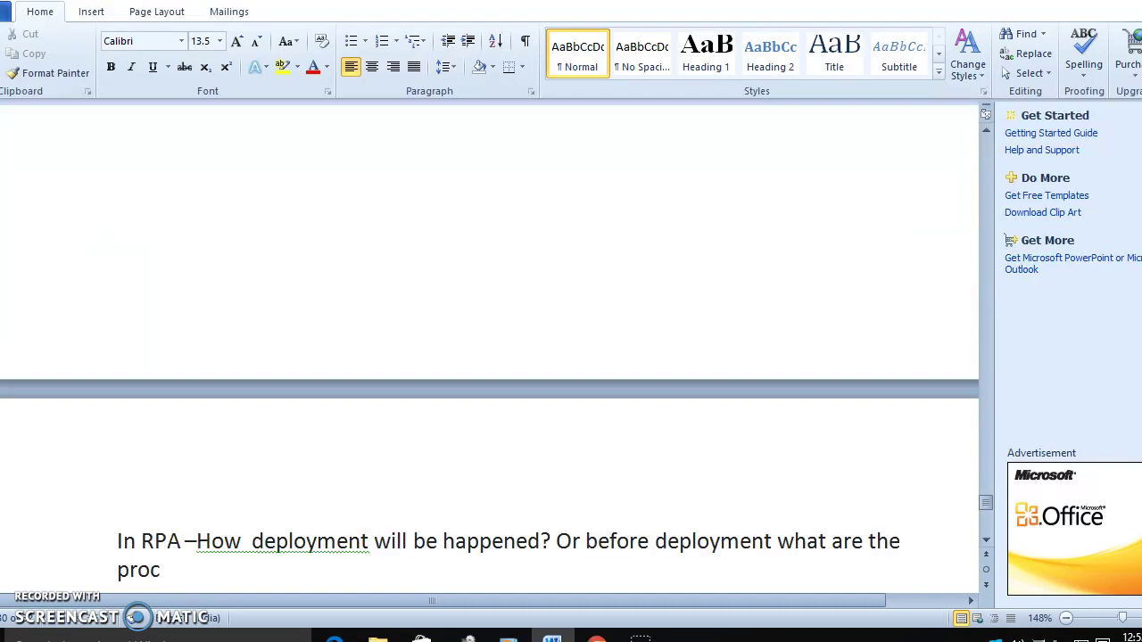
text(need to follow)
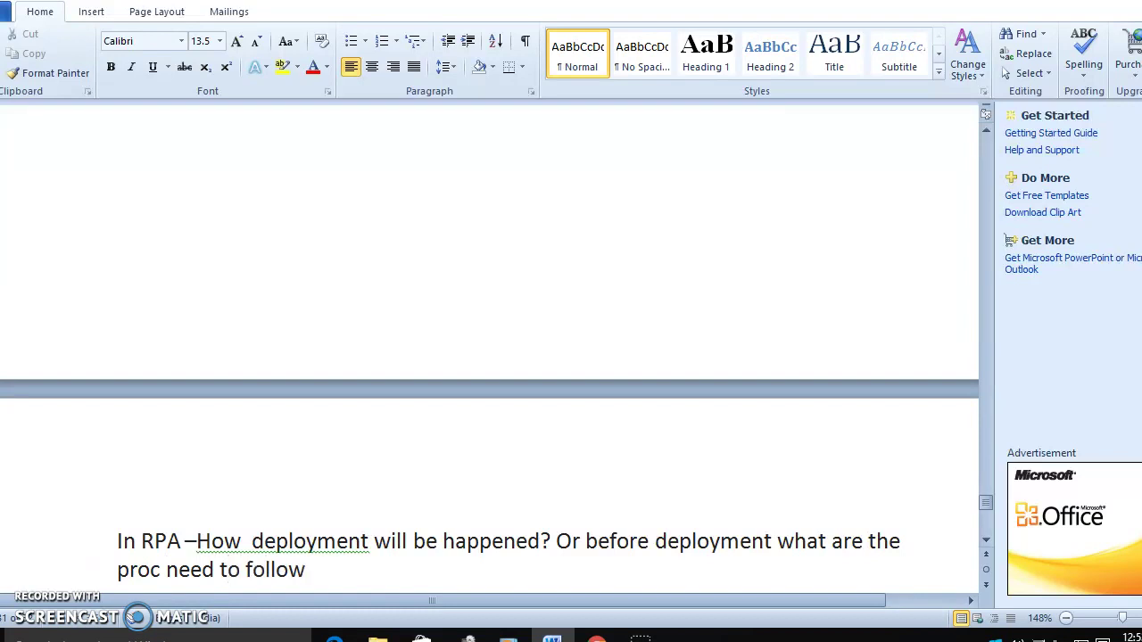
text(up?)
key(Return)
key(Return)
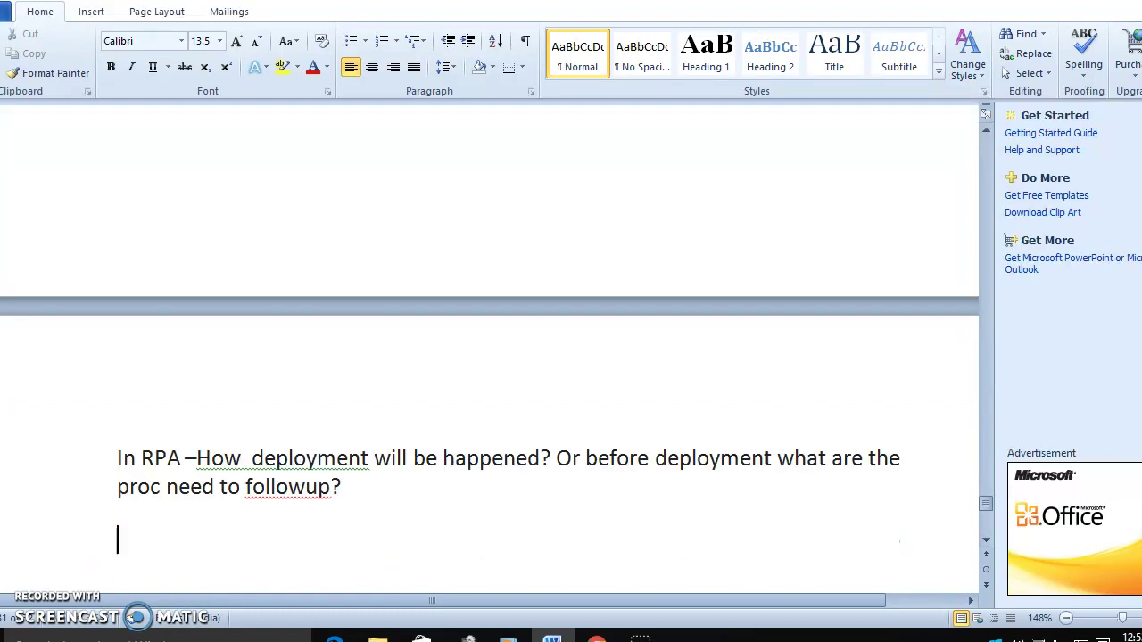
click(118, 486)
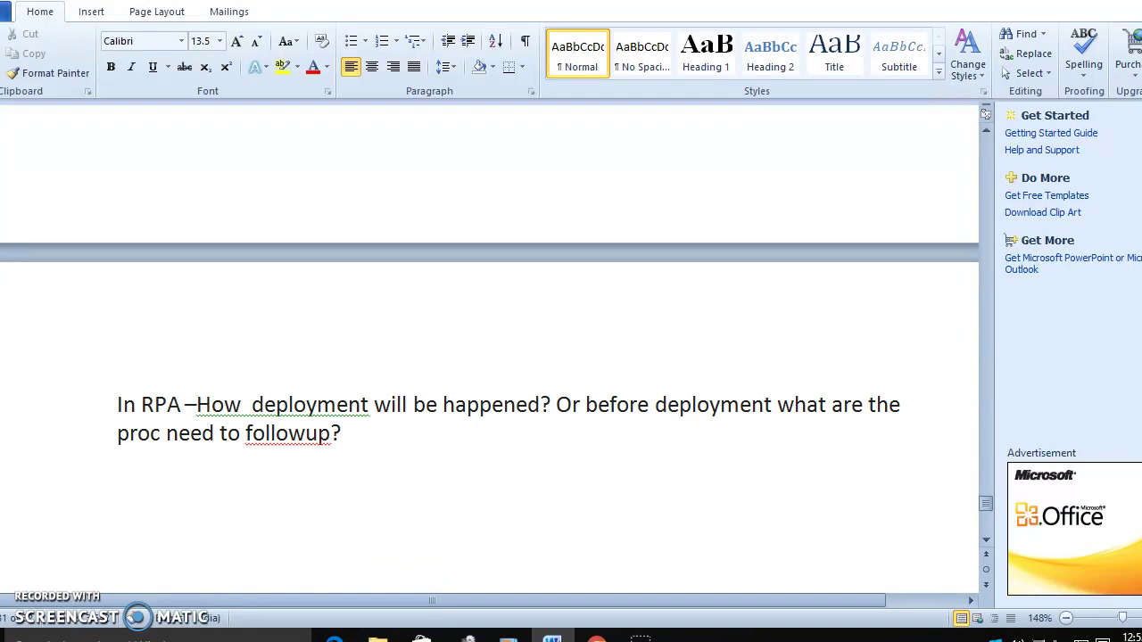
scroll(490, 348, down, 1)
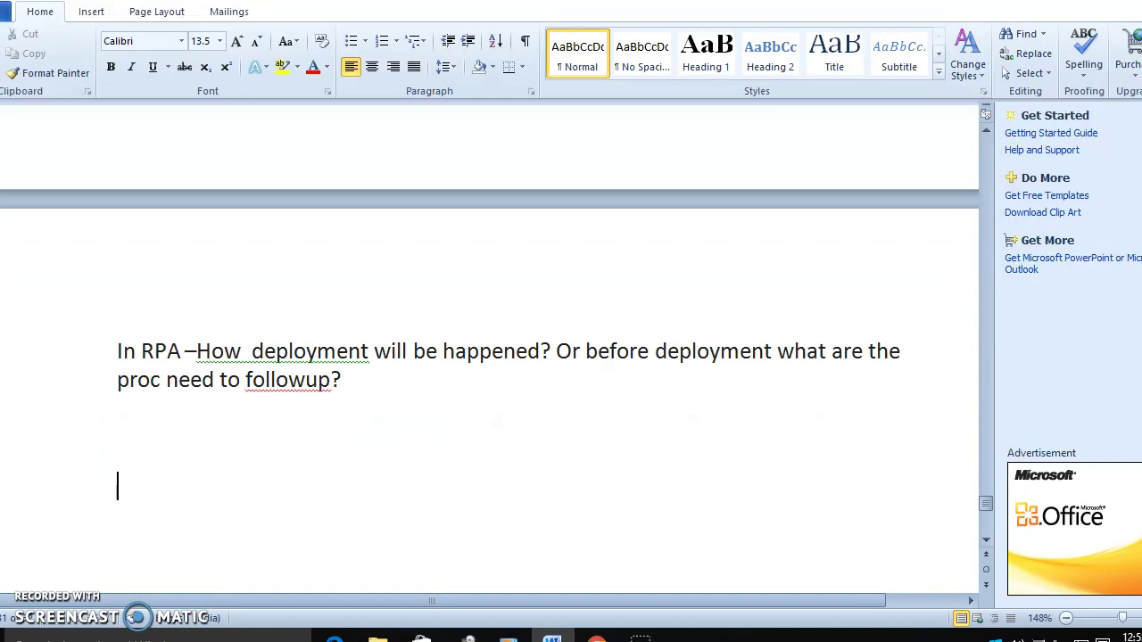
Step: Add numbered item '1. Deployment cutover document has to be prepare.' and end the list below it
text(1.)
text( Deploy)
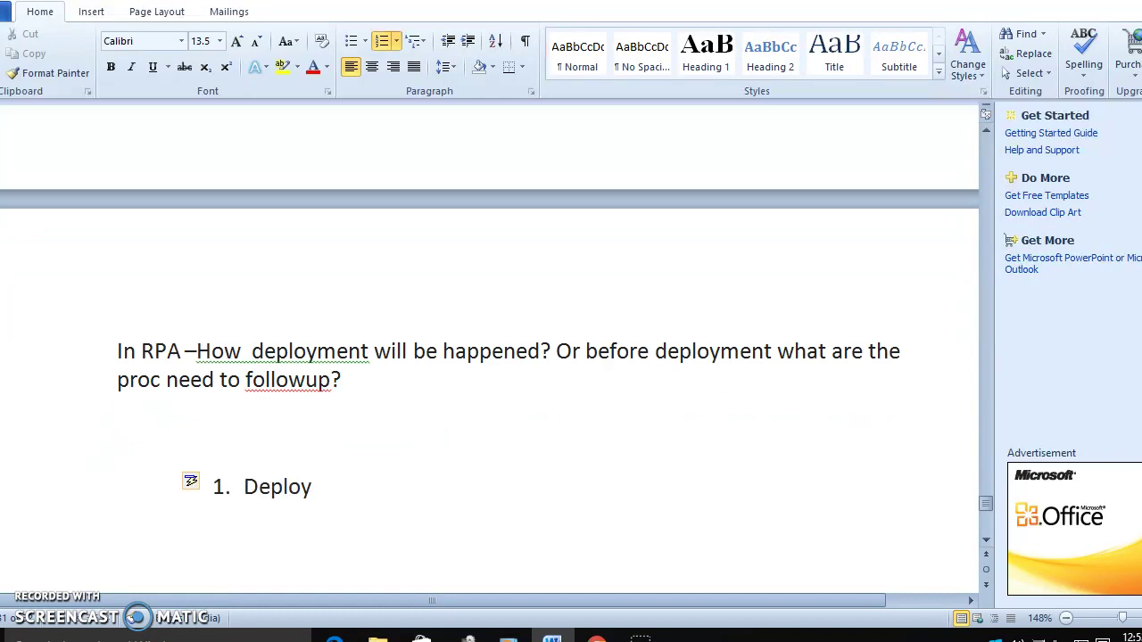
text(mentcutover)
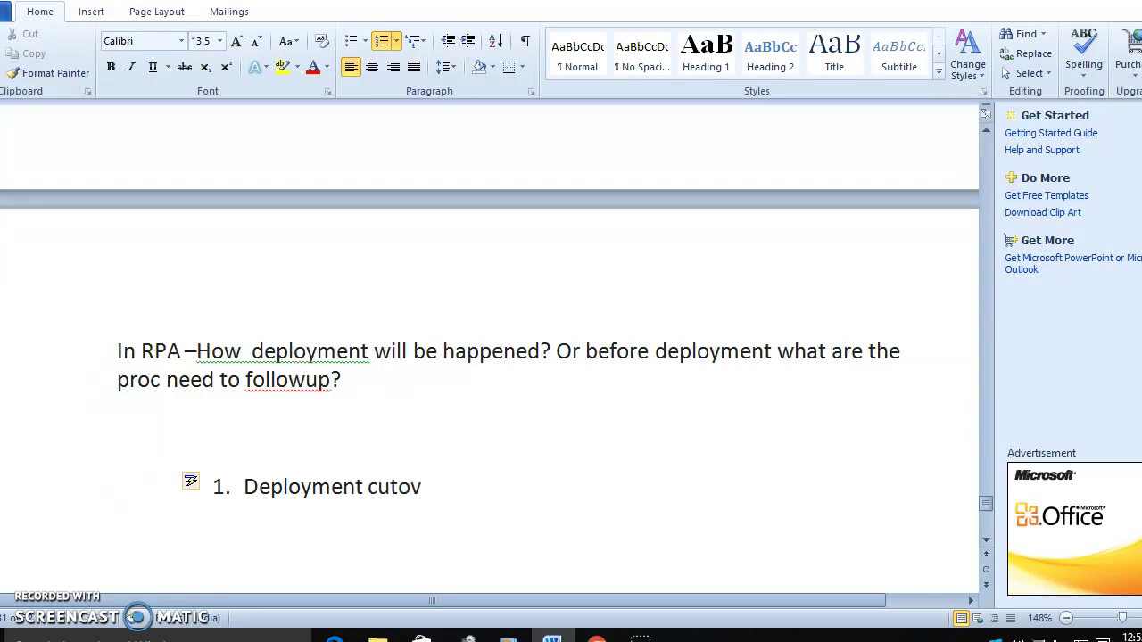
text(docu)
text(ment has t)
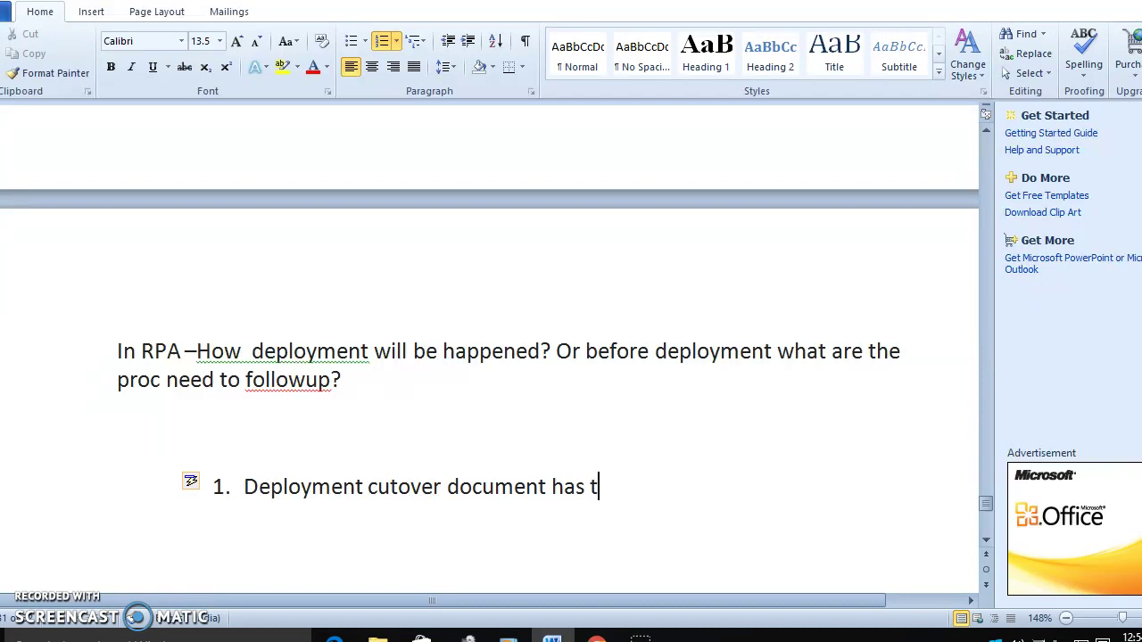
text(o be p)
text(ap)
text(e.)
key(Return)
key(ctrl+shift+l)
key(ctrl+shift+n)
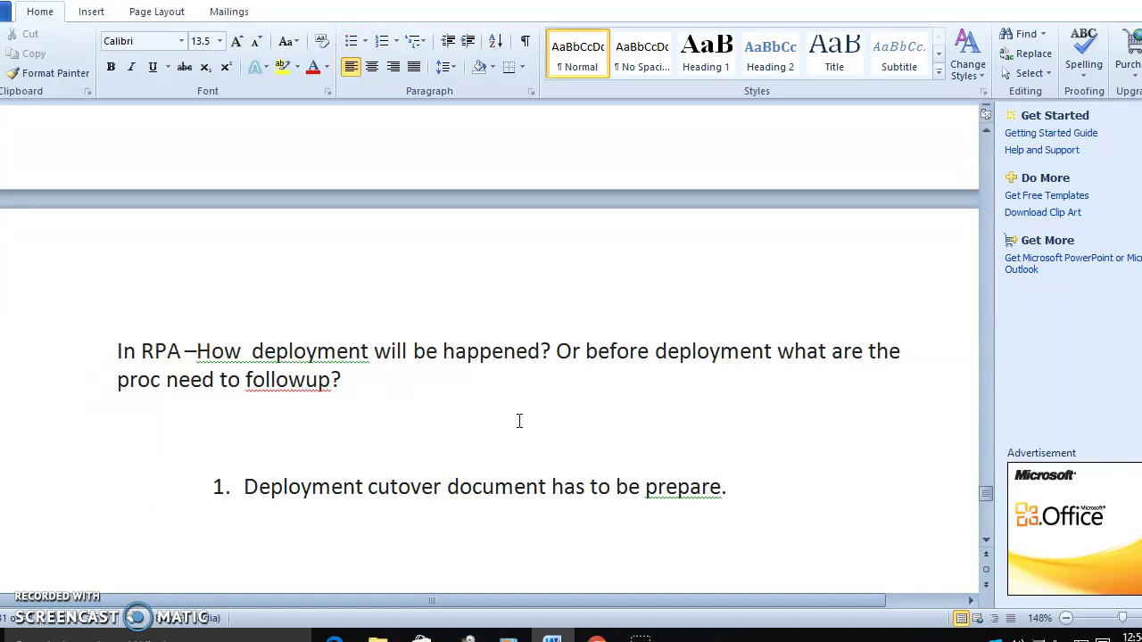
key(Return)
key(Return)
key(BackSpace)
key(BackSpace)
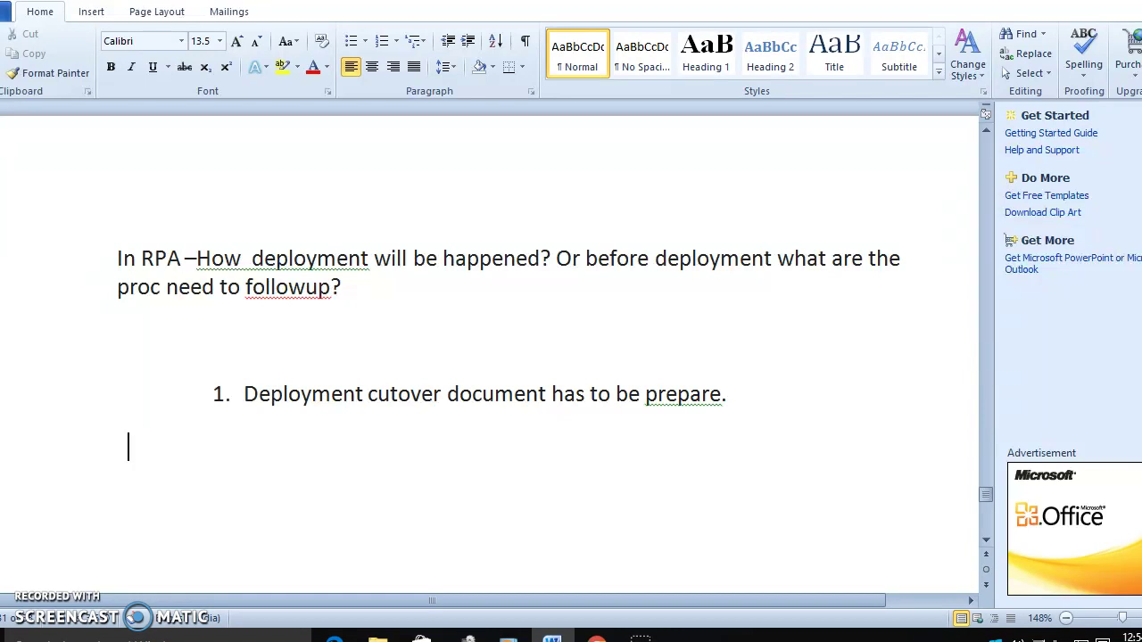
key(Return)
Step: Type 'Banking ABC client.' and a numbered item 'Pre requsite :', removing the empty second number
text(banking )
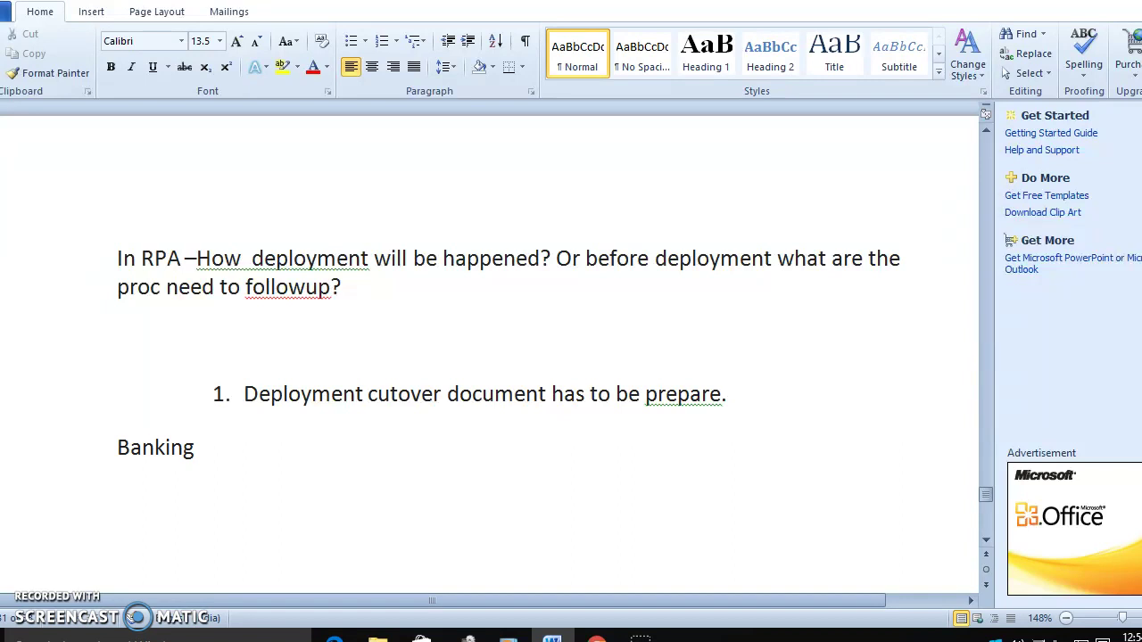
text(ABCclient.)
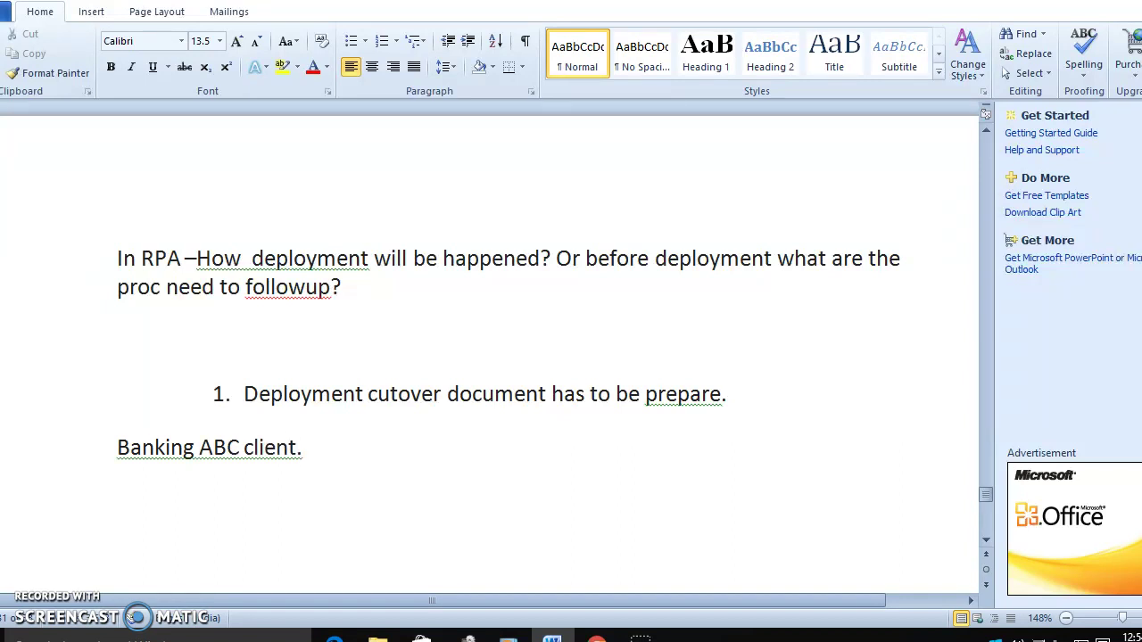
key(Return)
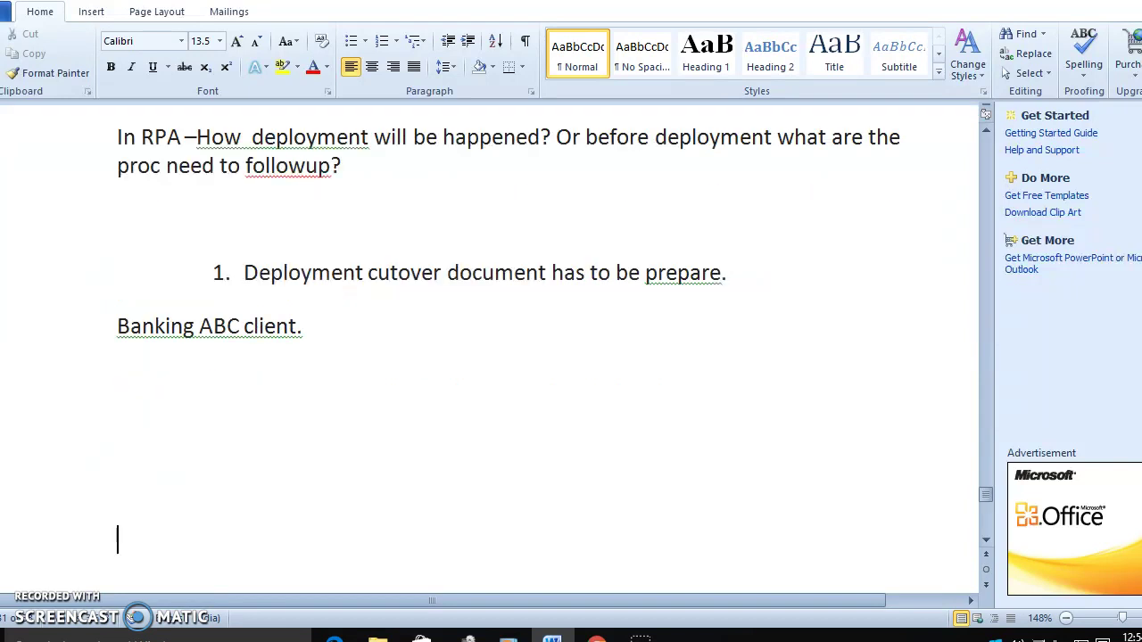
text(1.)
key(space)
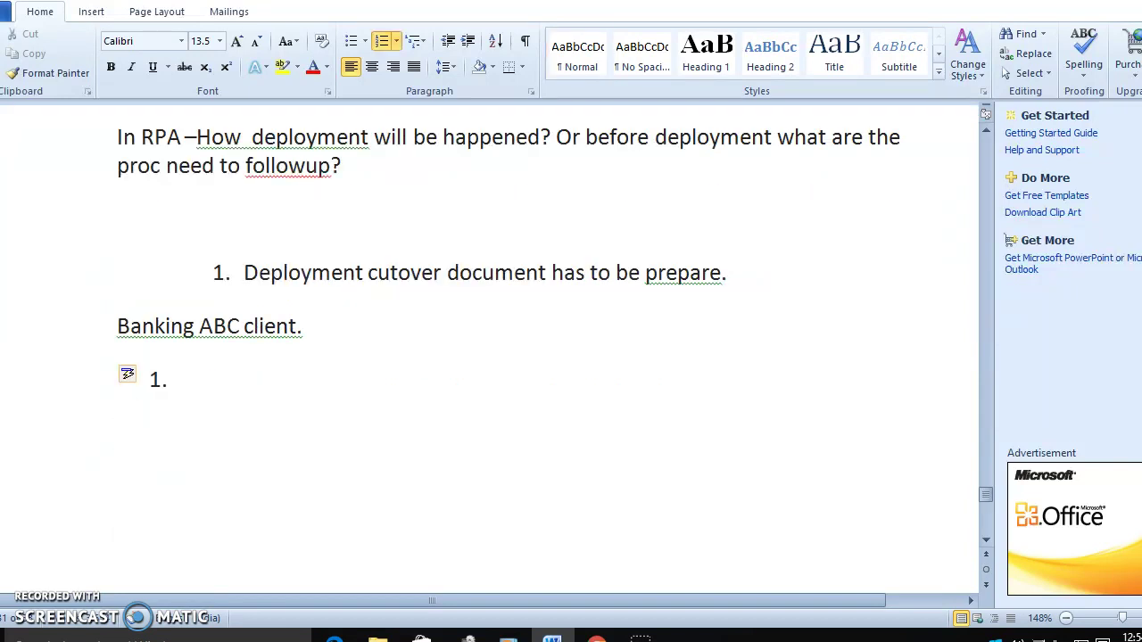
text(Pre requ)
text(site :)
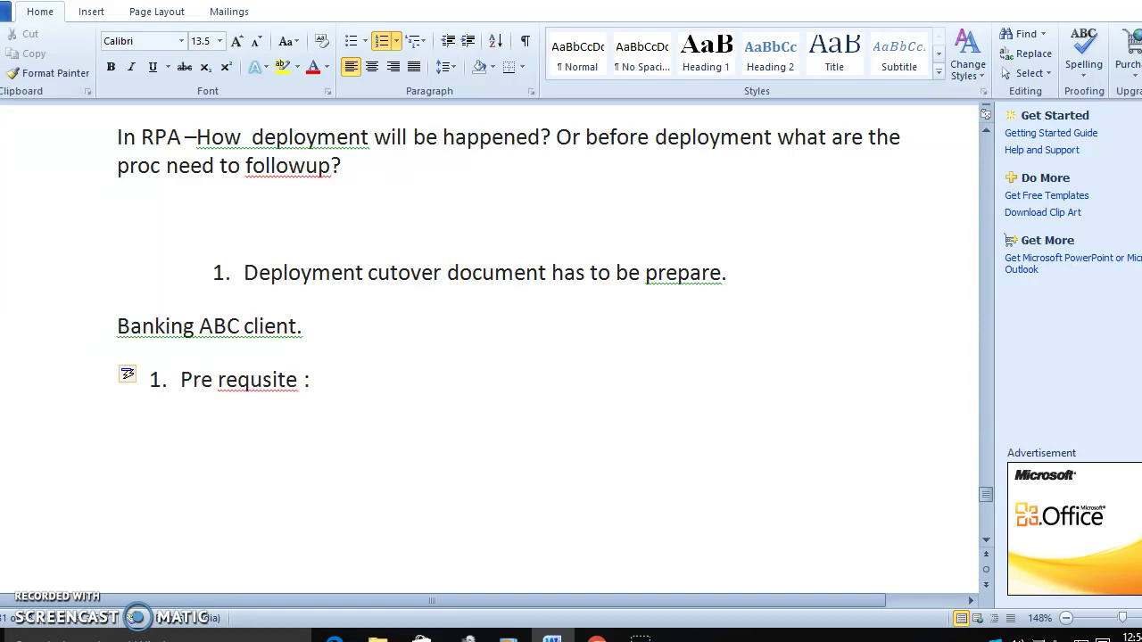
key(Return)
key(Return)
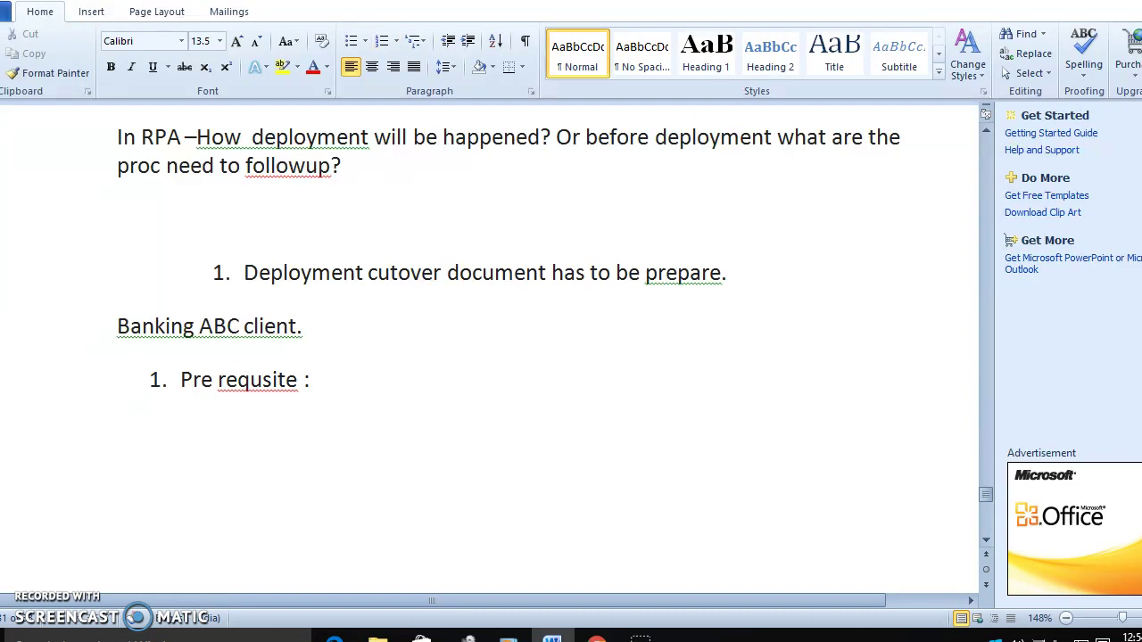
Step: List 'Application Access , Resolution system ,' and 'IE settings -100% , Application credential access ,' on two lines
text(Applaio)
key(BackSpace)
key(BackSpace)
text(tion Ac)
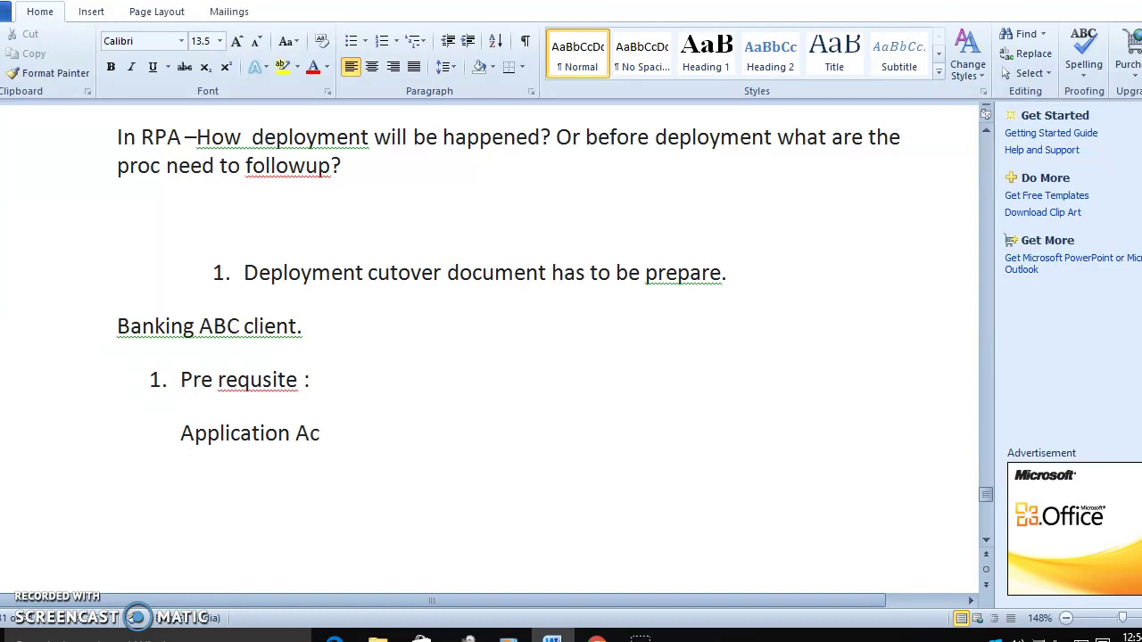
text(cess , )
text(Resolu)
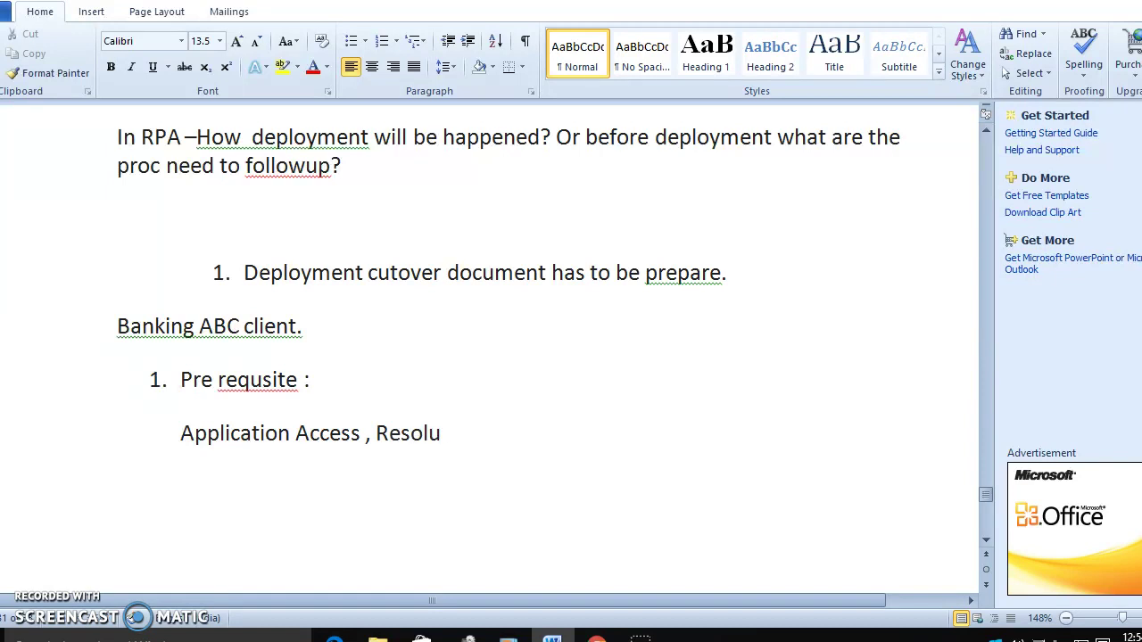
text(tion system )
text(,)
key(Return)
text(IE setti)
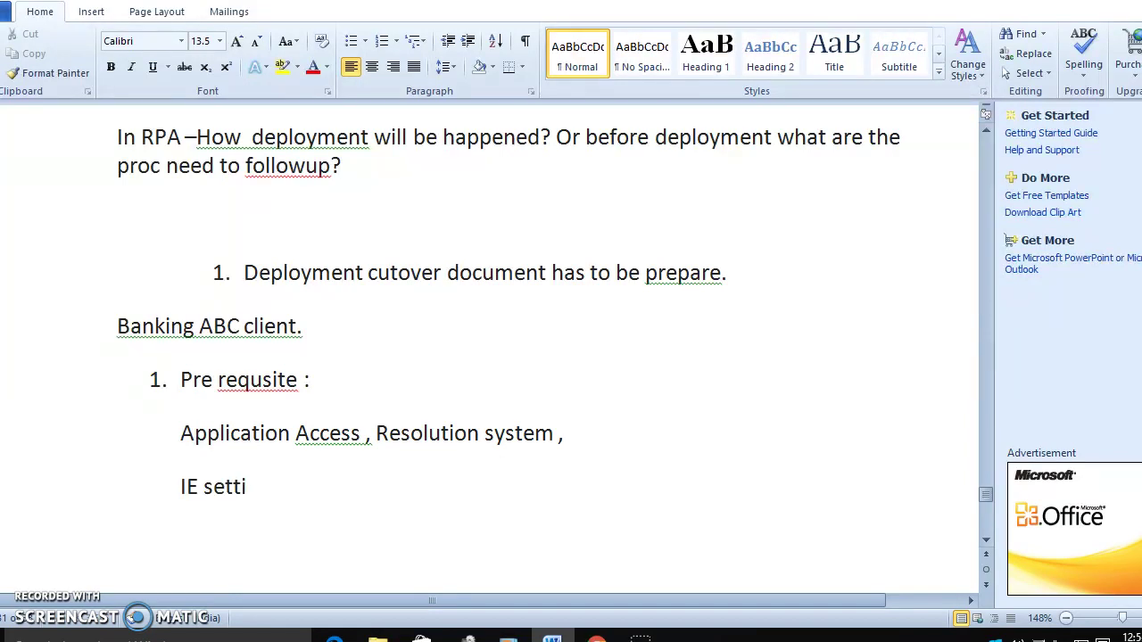
text(ngs -)
text(100)
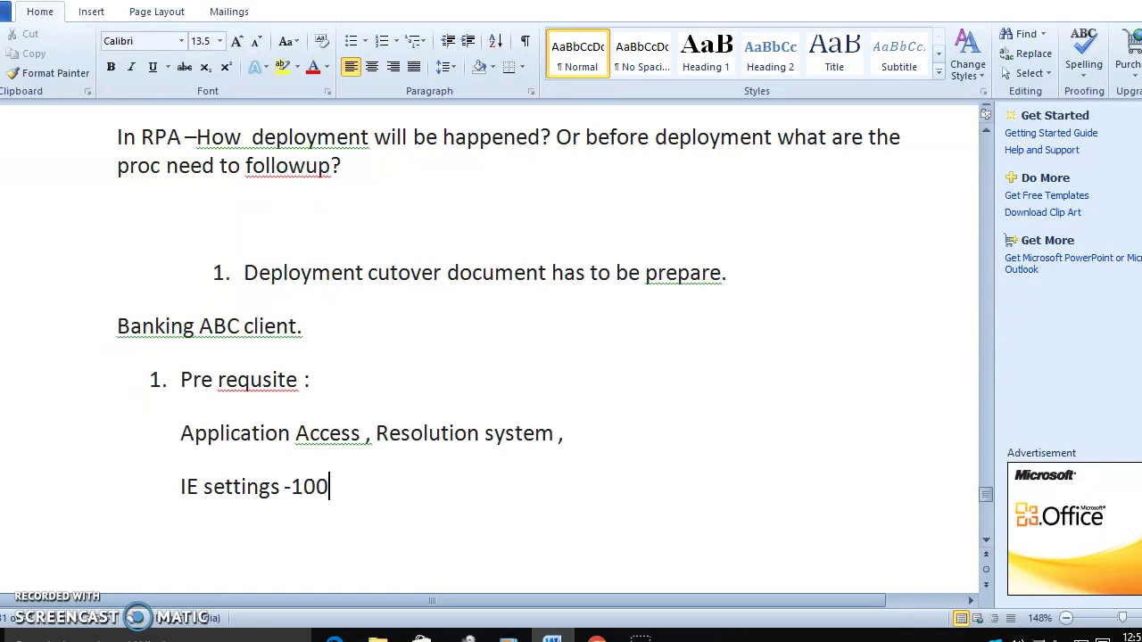
text(% ,)
text( Applicat)
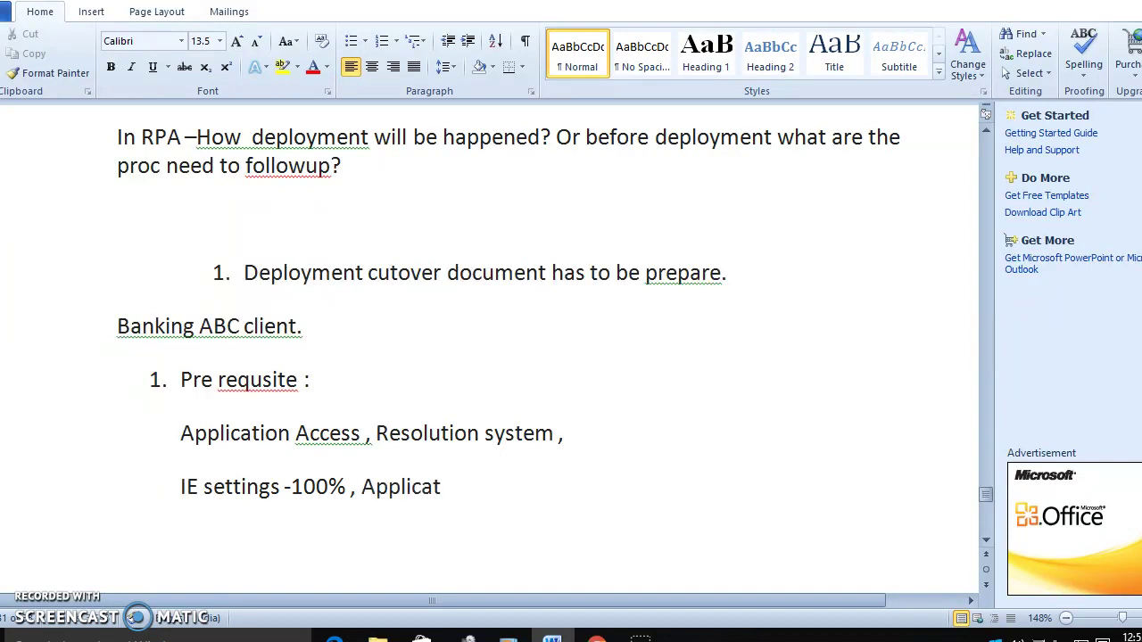
text(ion cres)
key(BackSpace)
text(dential)
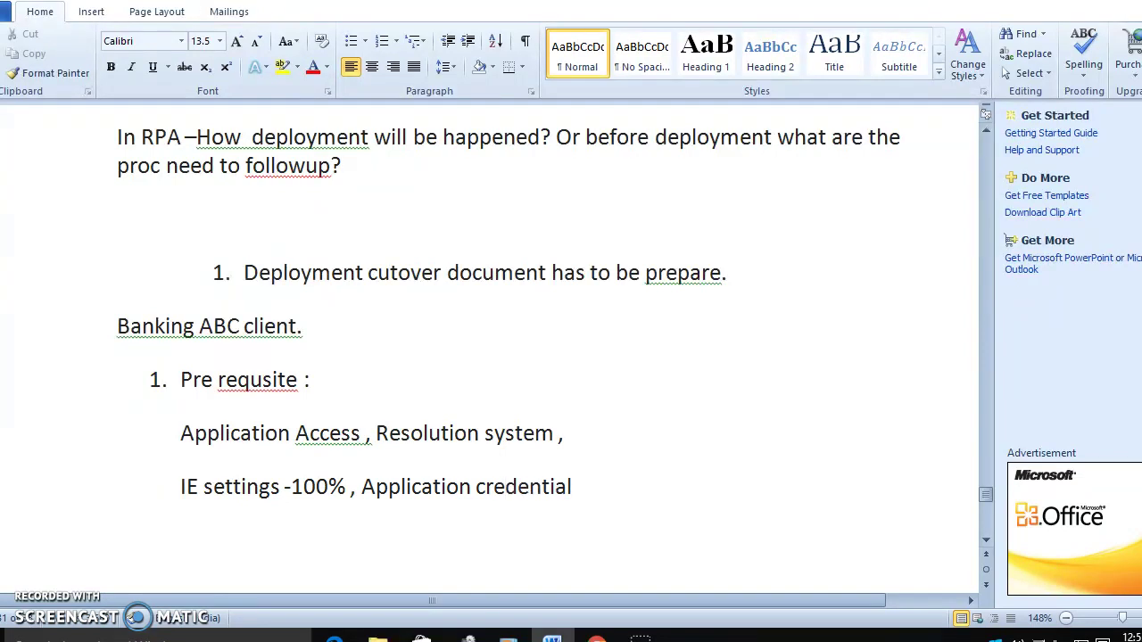
text( access )
text(,)
key(Return)
key(Return)
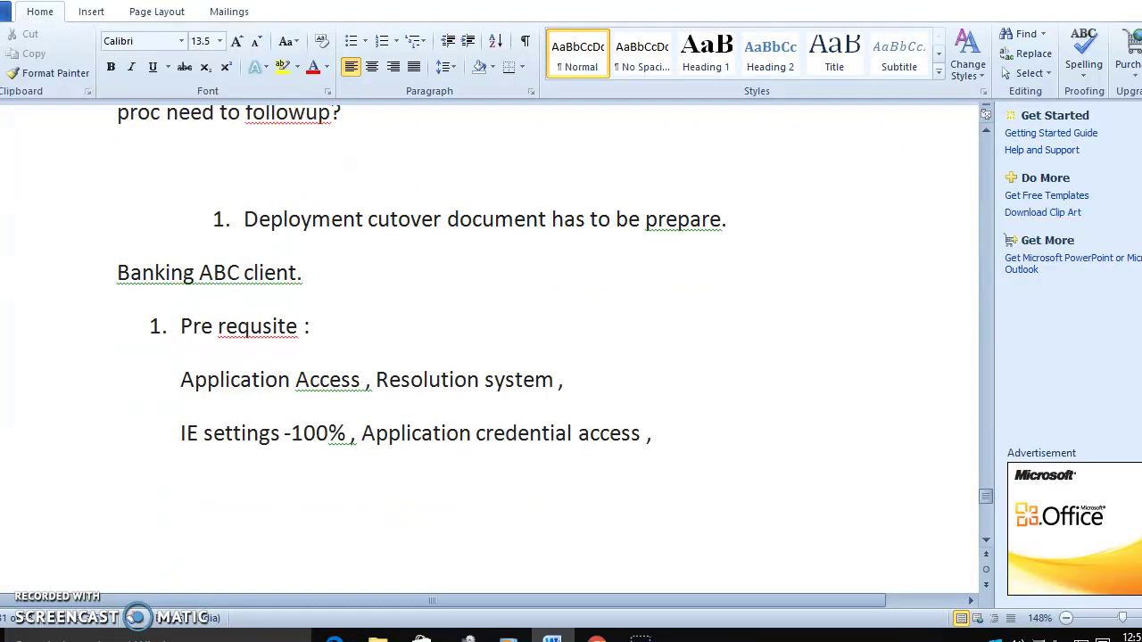
Step: Add 'Application interaction .' and begin the line 'If you are AA or Bp'
text(APplicatio)
text(n )
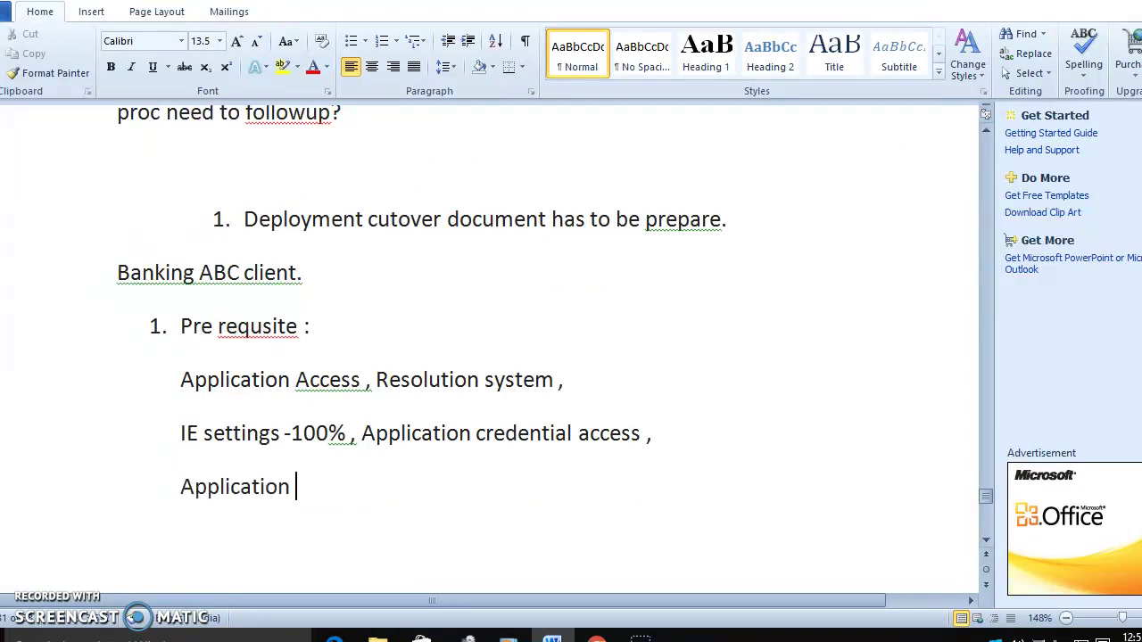
text(interaction .)
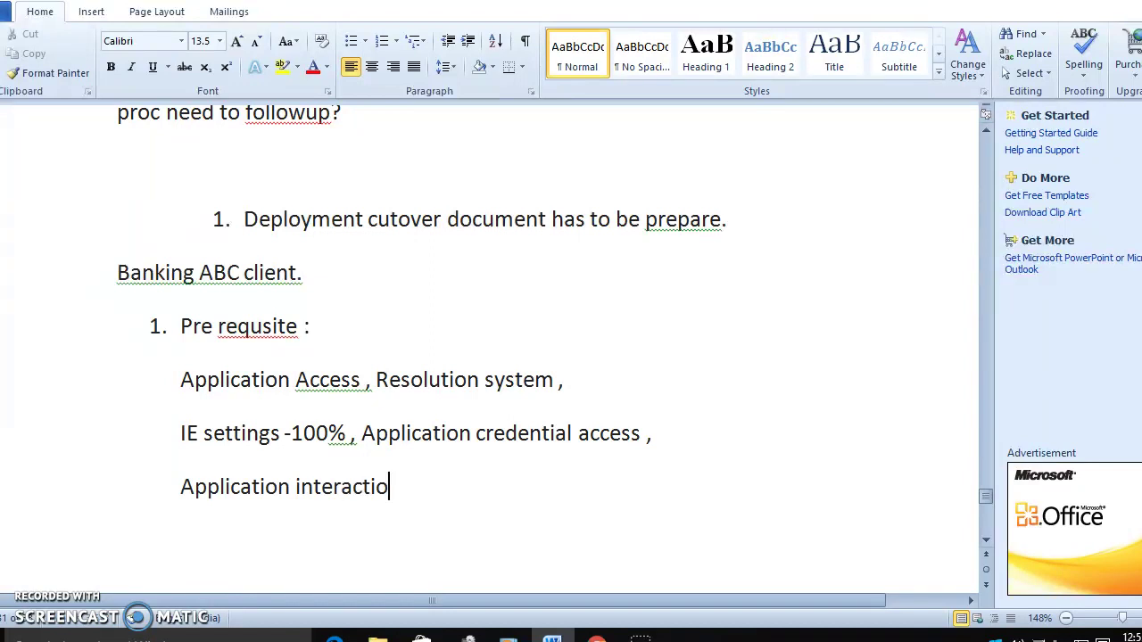
key(Return)
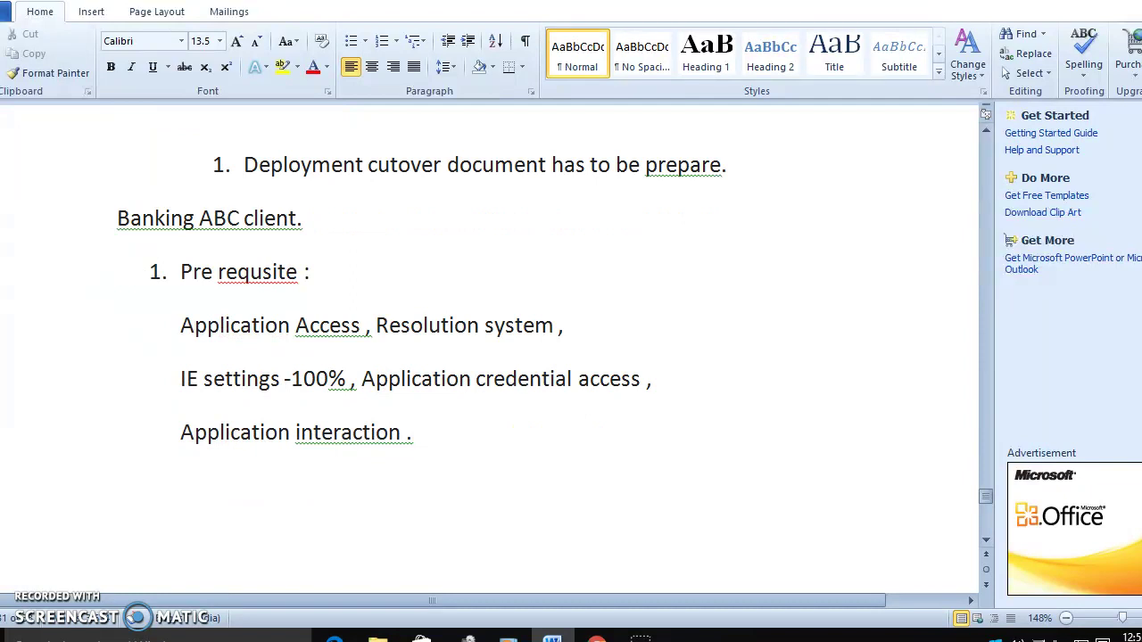
text(if you ar)
text(e)
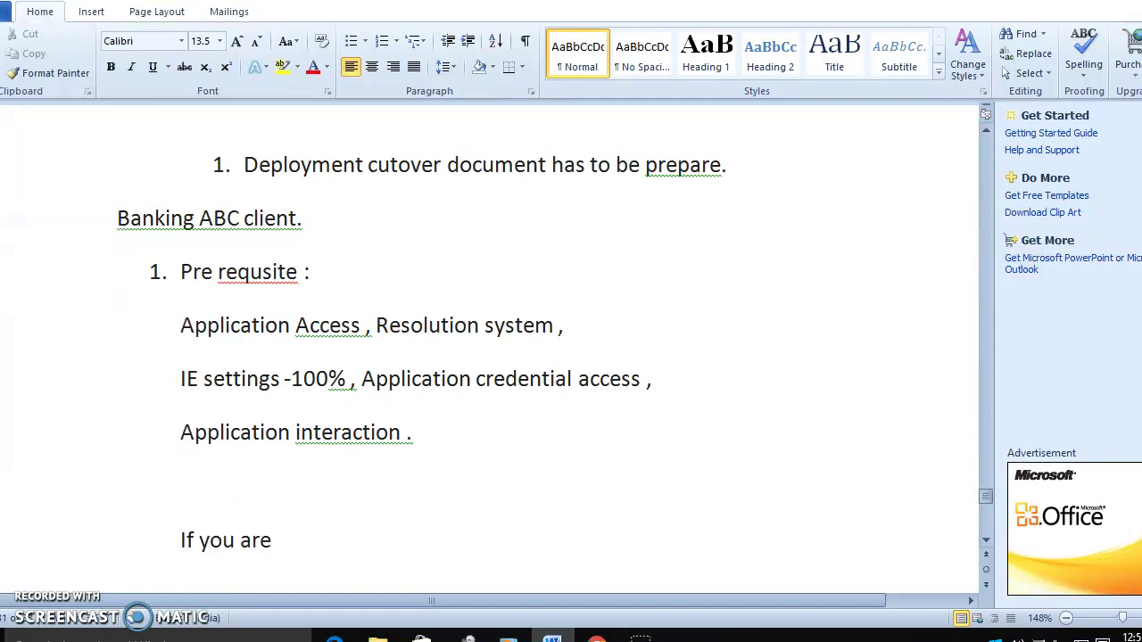
text(AA or B)
text(po)
Step: Complete the line as 'If you are AA or Bp or Uipath' and review the notes above
key(BackSpace)
text(or U)
text(pa)
key(BackSpace)
key(BackSpace)
text(ipath)
key(Return)
key(Return)
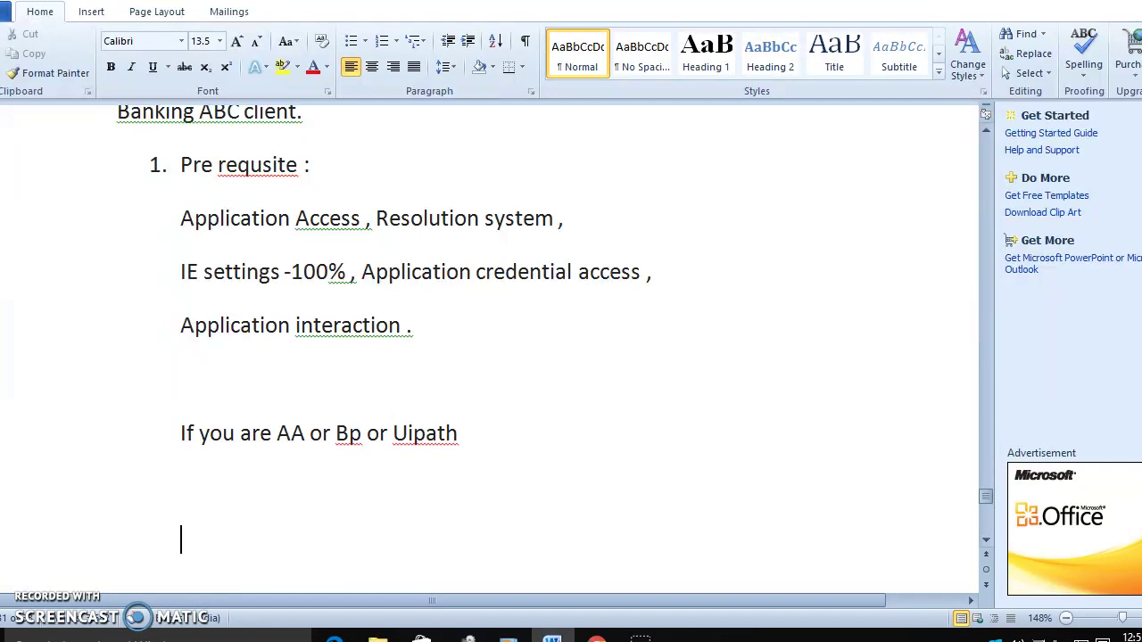
key(Up)
key(Up)
key(Up)
key(Up)
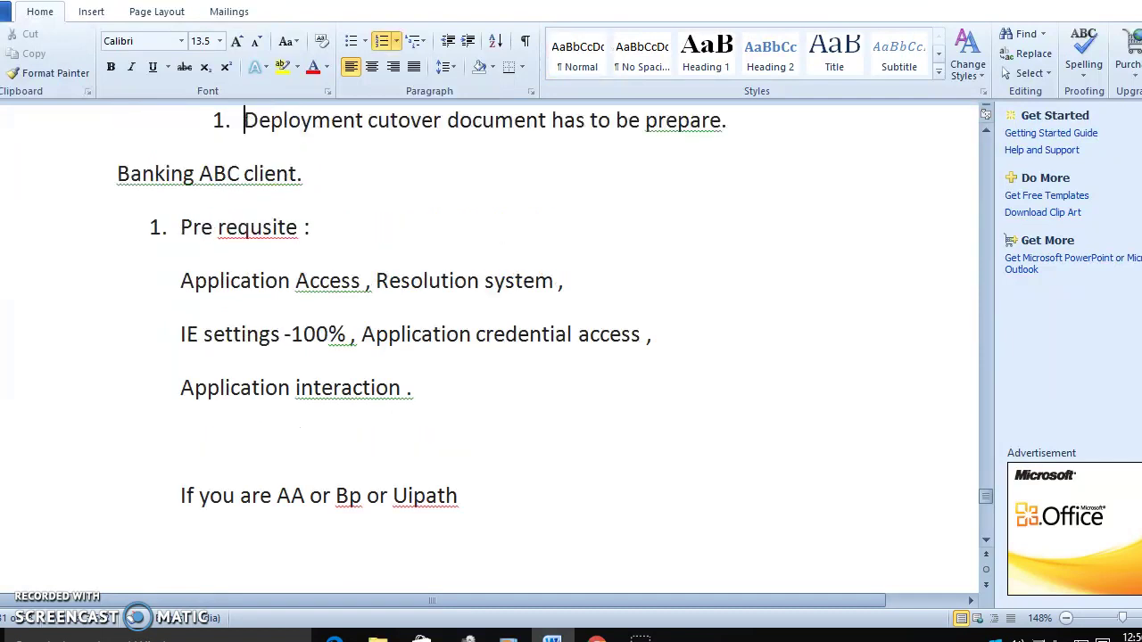
key(Down)
key(Down)
key(Down)
key(Down)
key(Down)
key(Down)
key(Down)
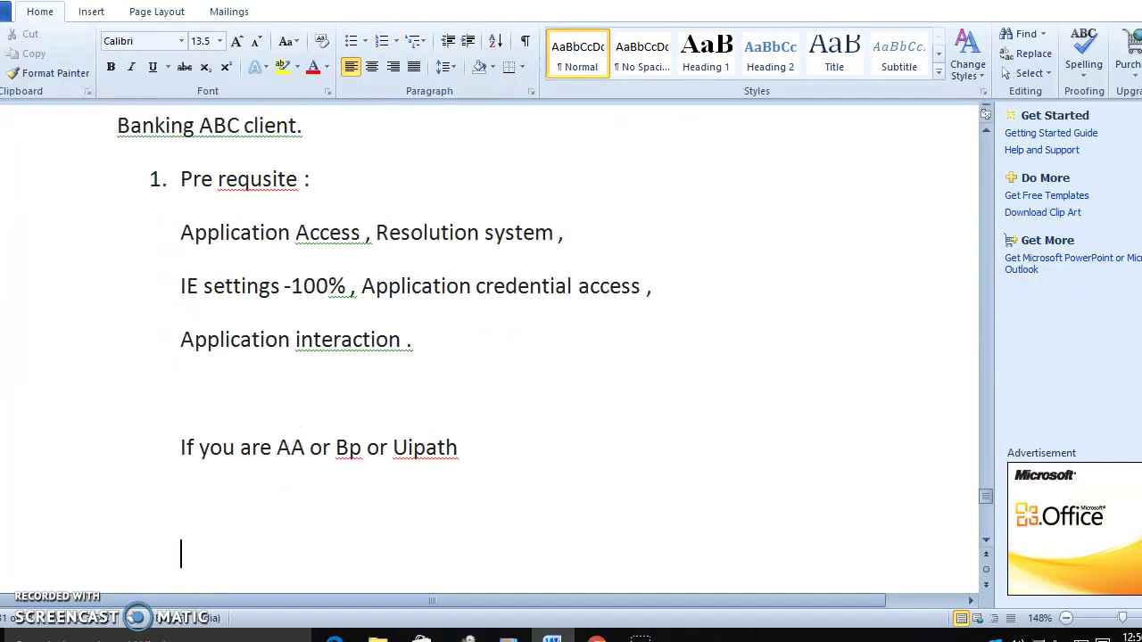
key(Up)
Step: Type the heading line 'AA client settings or pre requisite'
text(Cli)
key(BackSpace)
key(BackSpace)
key(BackSpace)
text(AA c)
text(lient set)
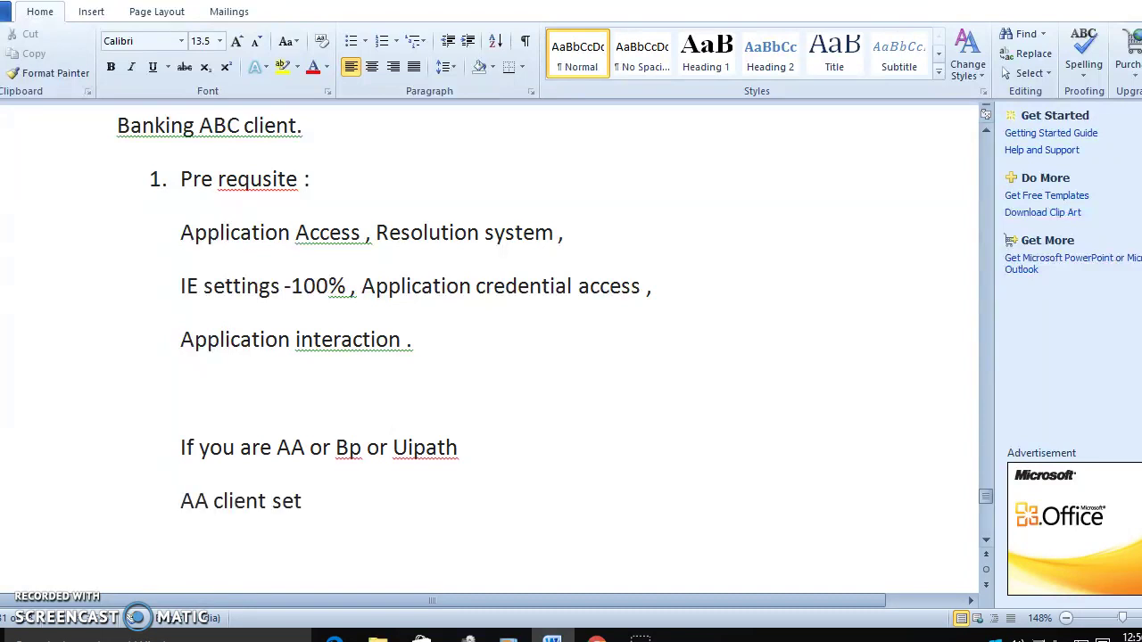
text(tings or)
text( pre r)
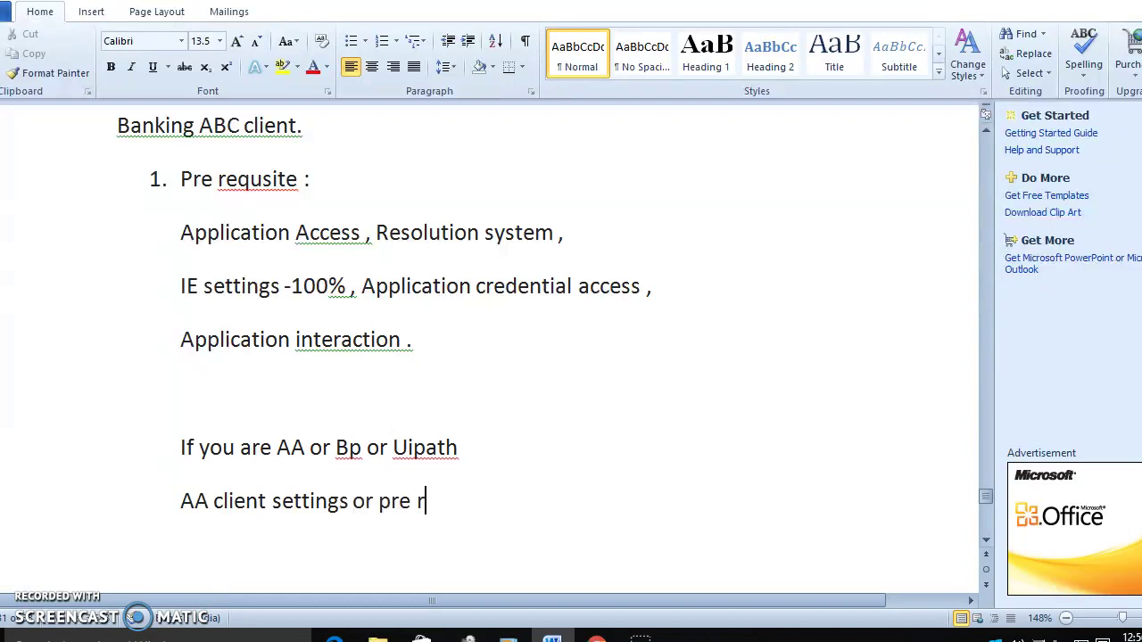
text(equisit)
text(e)
key(Return)
key(Return)
Step: List 'Ex: Email host /port configuration' and 'Date format setting', then add 'Suppose if it is in Bp'
text(Ex: )
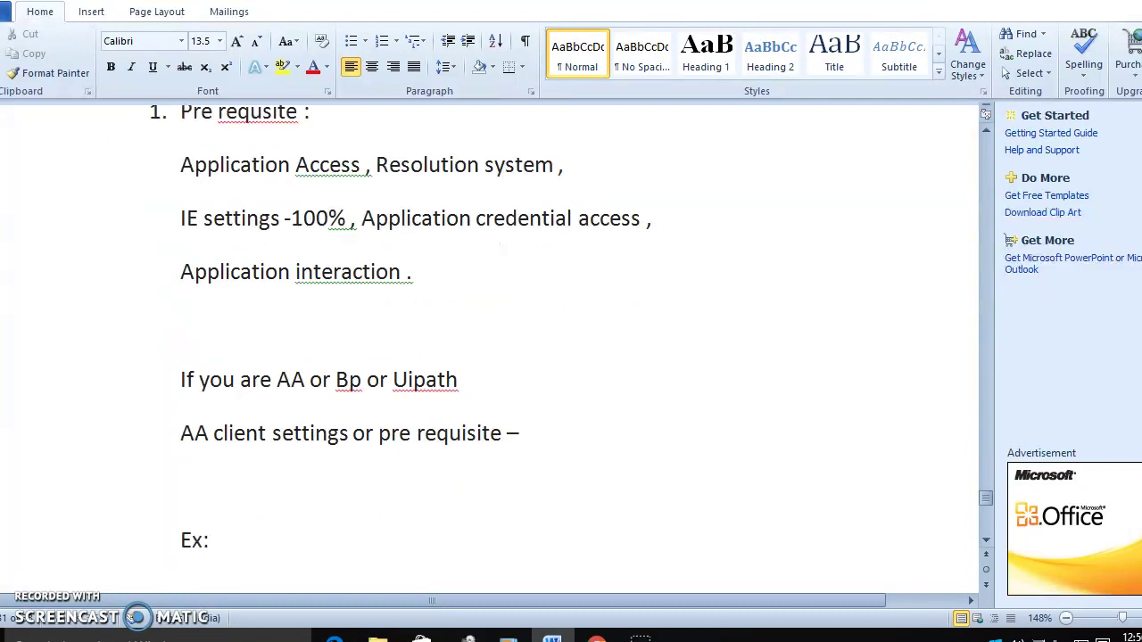
text(Email )
text(hos)
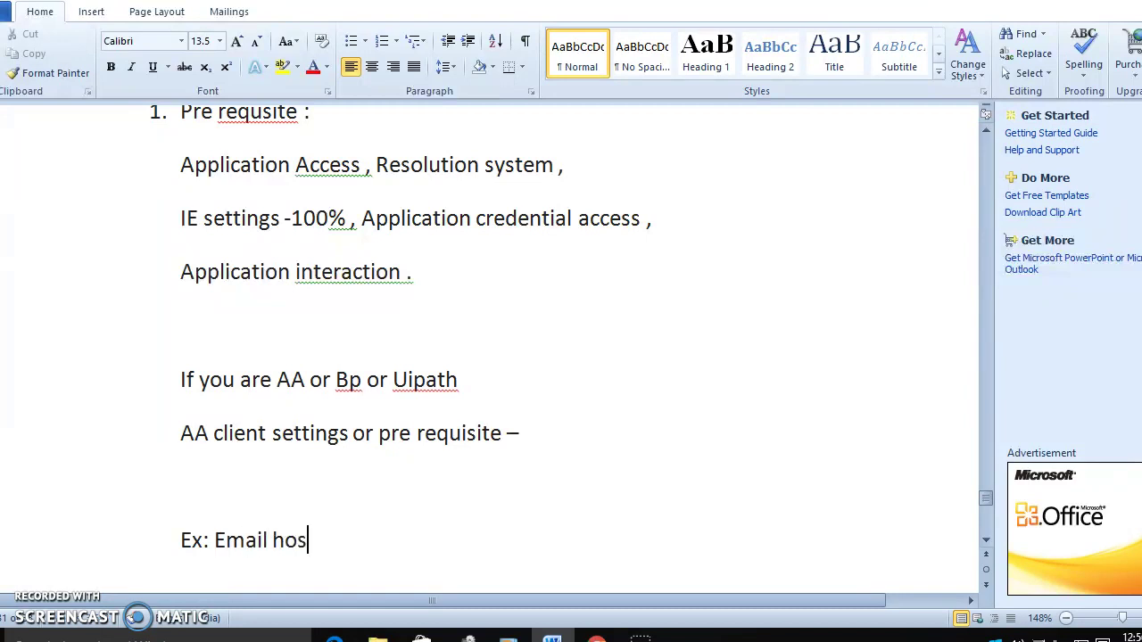
text(t /port confi)
text(guration)
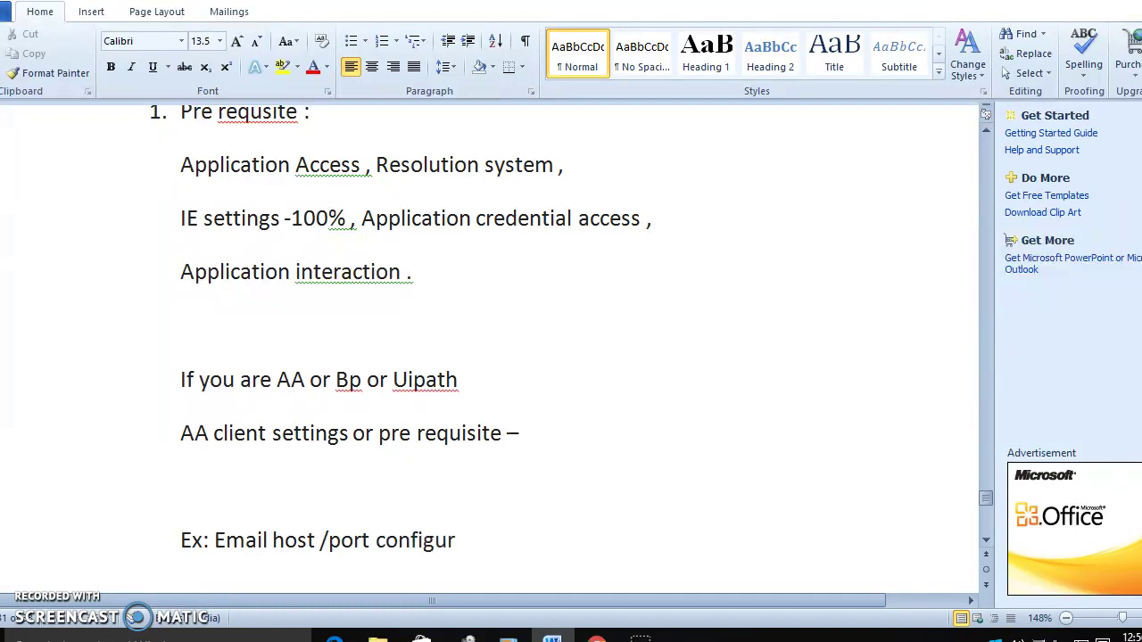
key(Return)
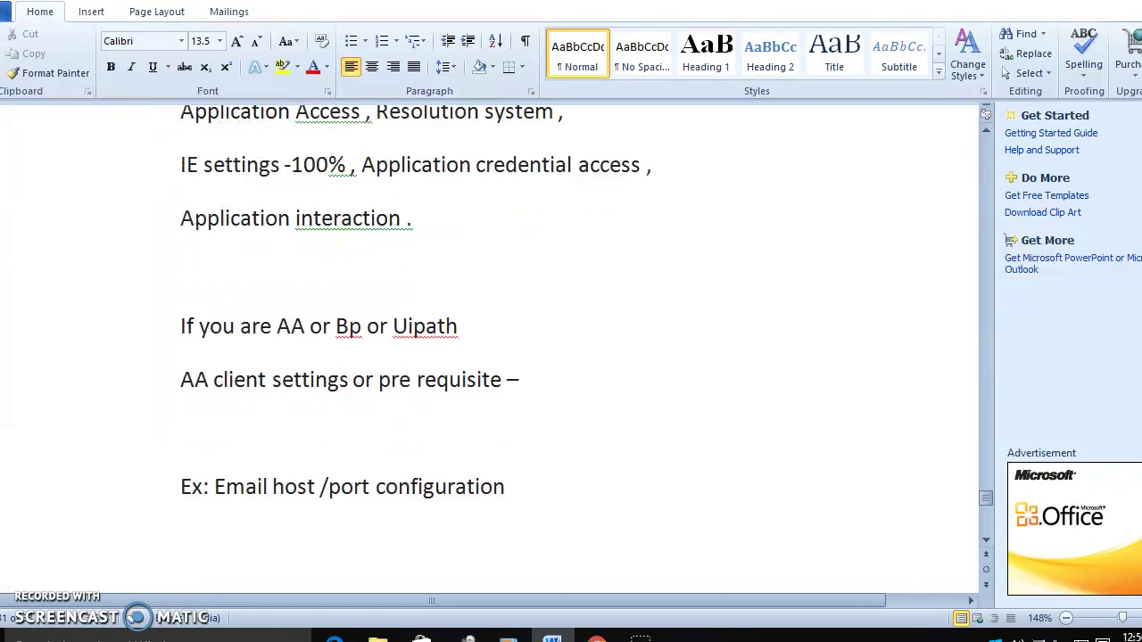
text(Date fo)
text(rmat)
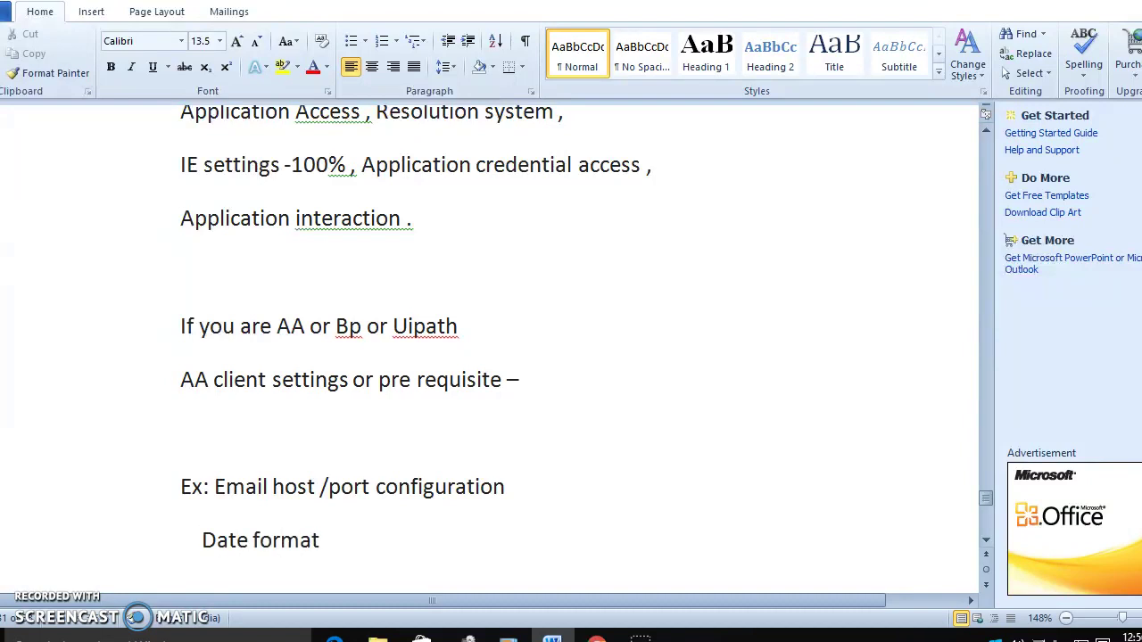
text( setting)
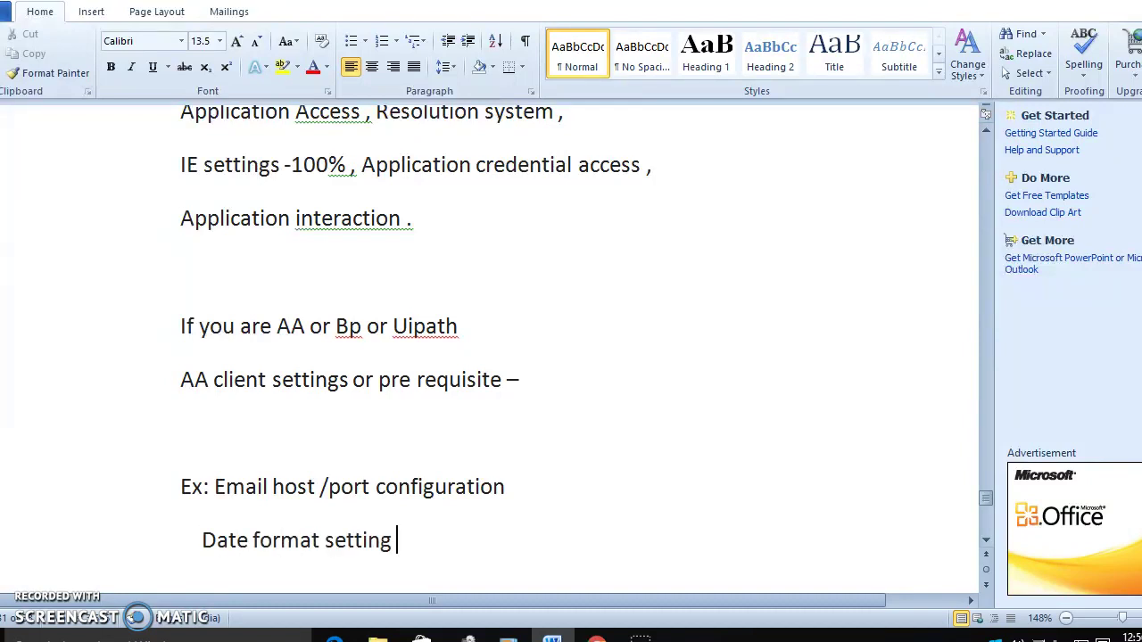
key(Return)
key(Return)
text(Suppose if it is in Bp)
key(Return)
Step: Type 'Credential settings .', 'Auto login settings.' and 'Cutover checklist document.' on separate lines
text(Co)
key(BackSpace)
key(BackSpace)
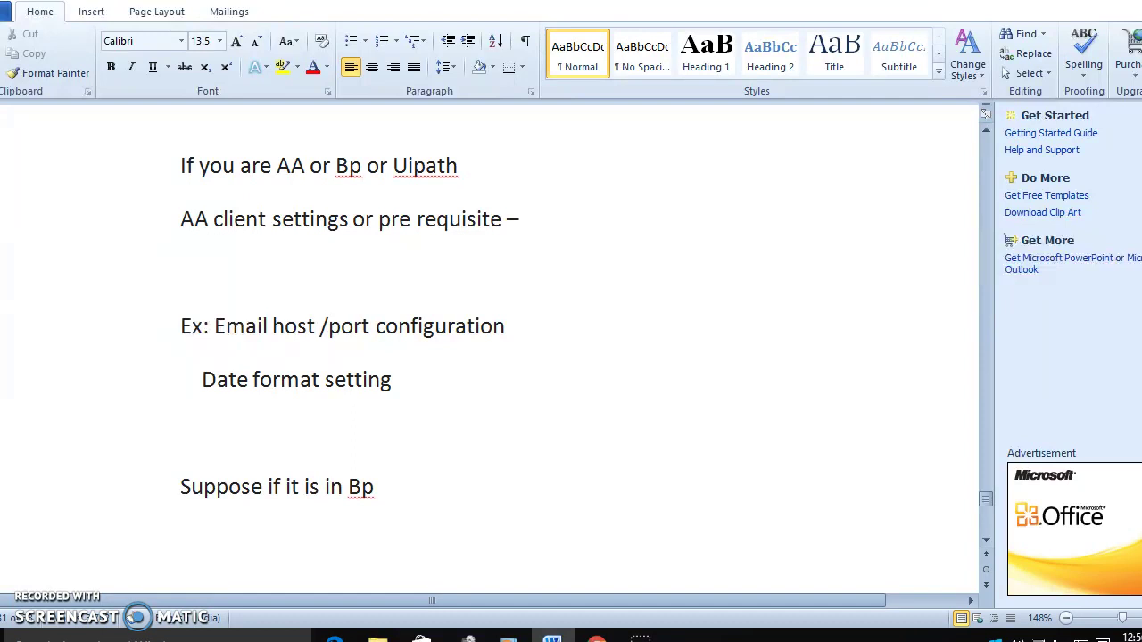
text(Creden)
text(tial se)
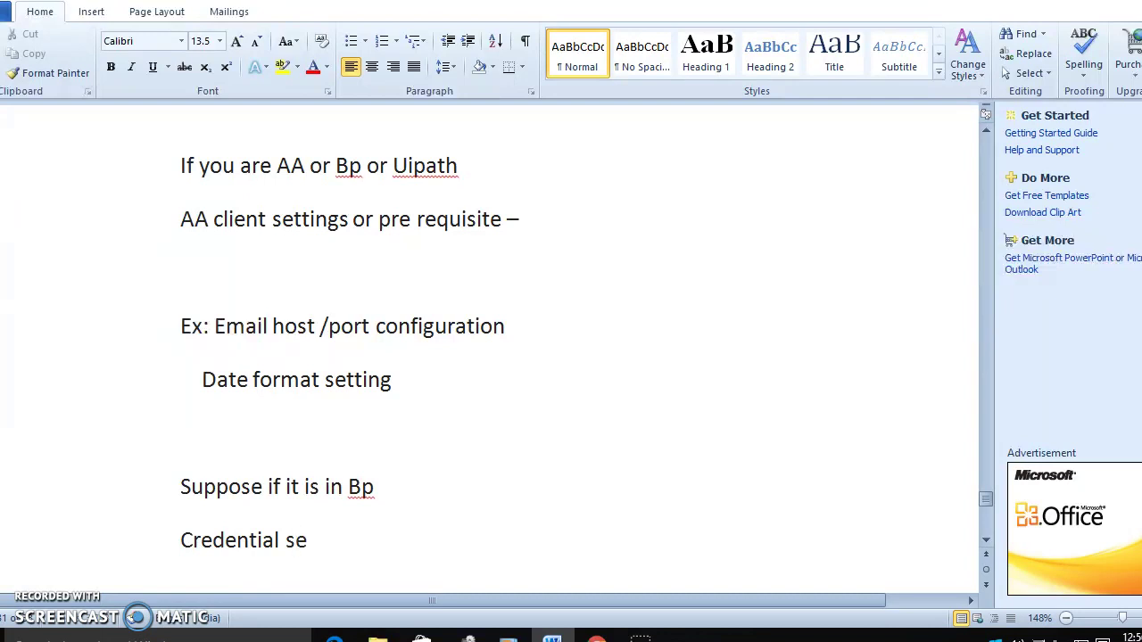
text(ttings)
text( .)
key(Return)
text(Auto login settings)
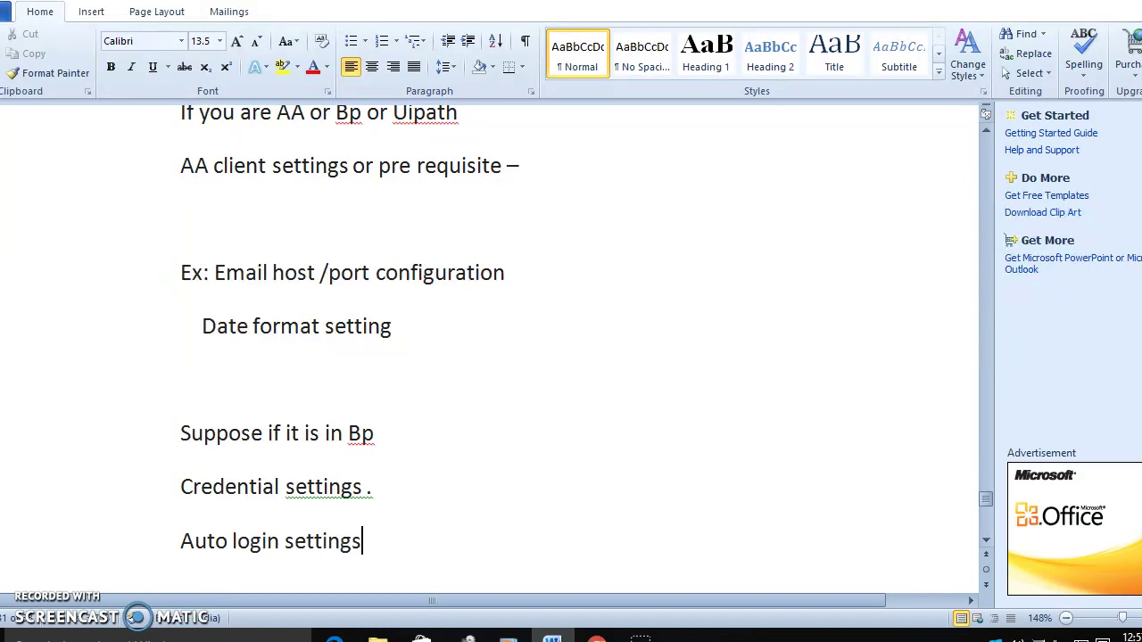
text(.)
key(Return)
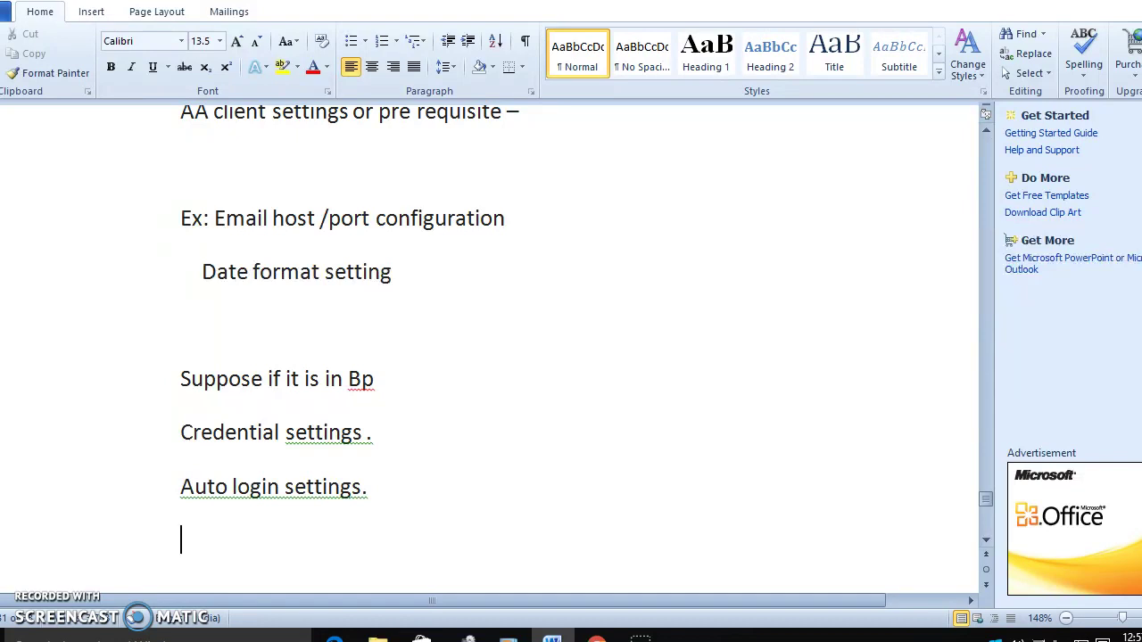
text(Cutp)
key(BackSpace)
text(over)
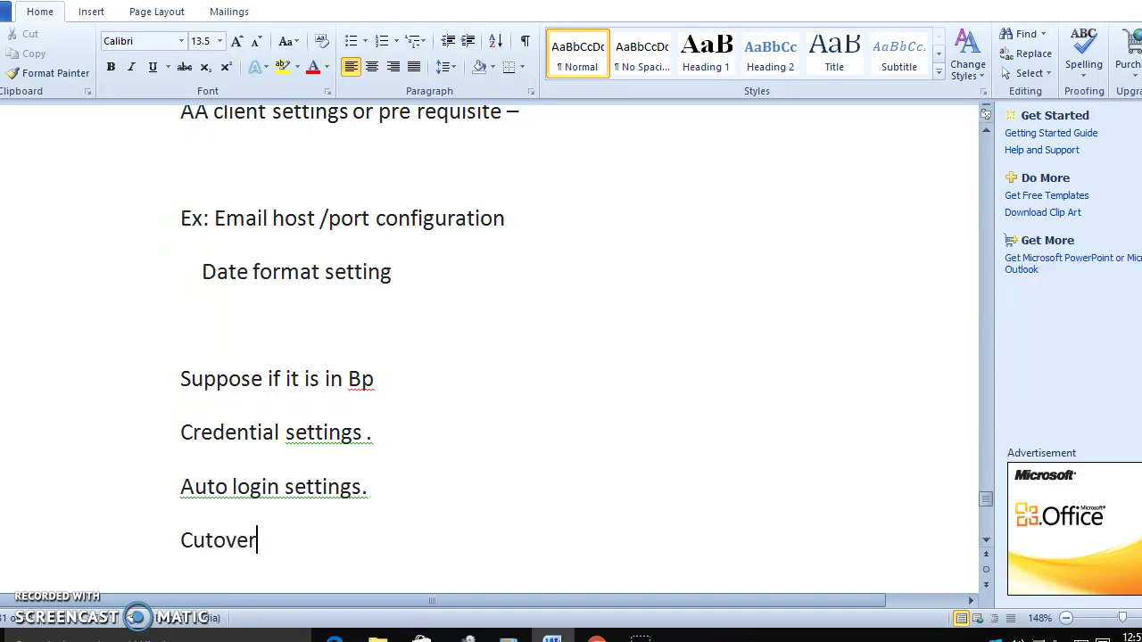
text( checklist d)
text(ocument.)
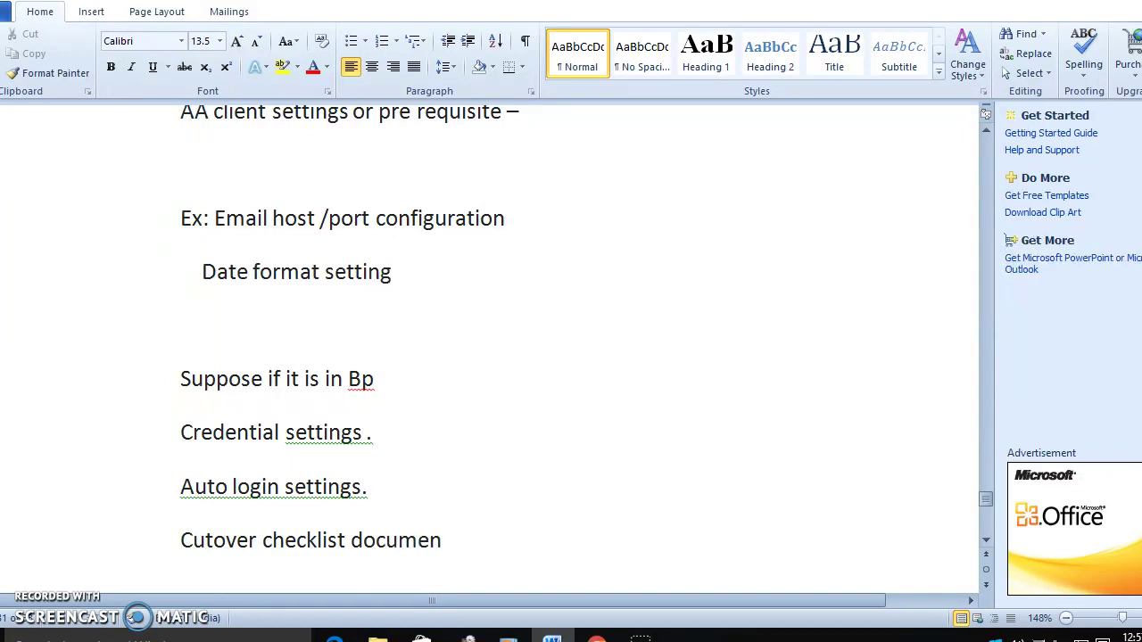
key(Return)
key(Return)
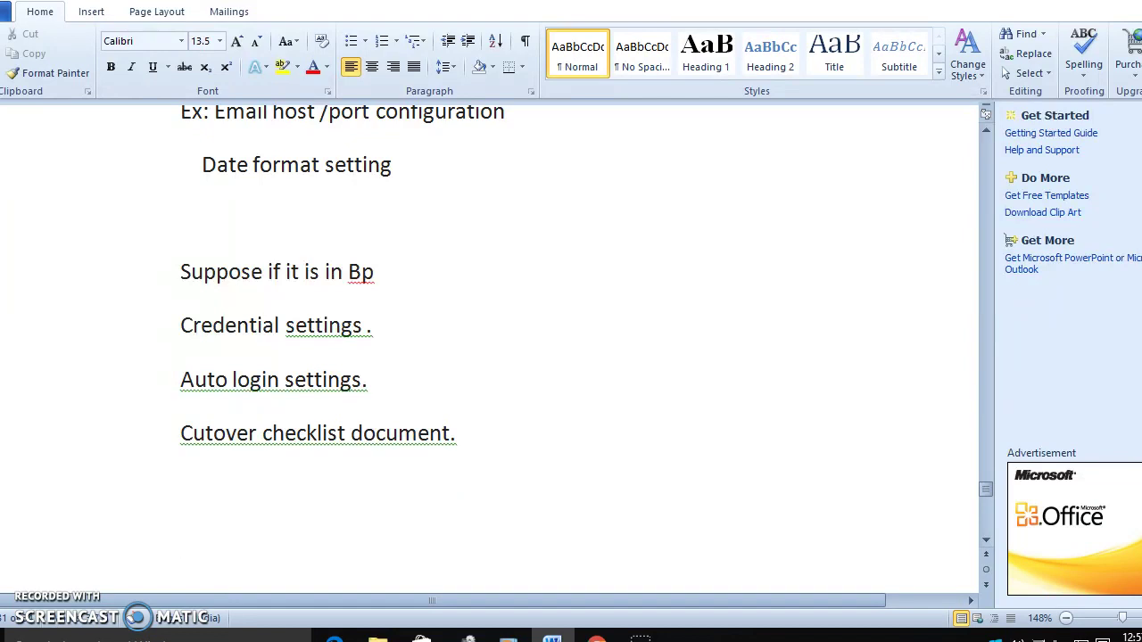
Step: Number the Cutover line '1.' and add '2. RPA process Run book.' below it
click(179, 435)
text(1.)
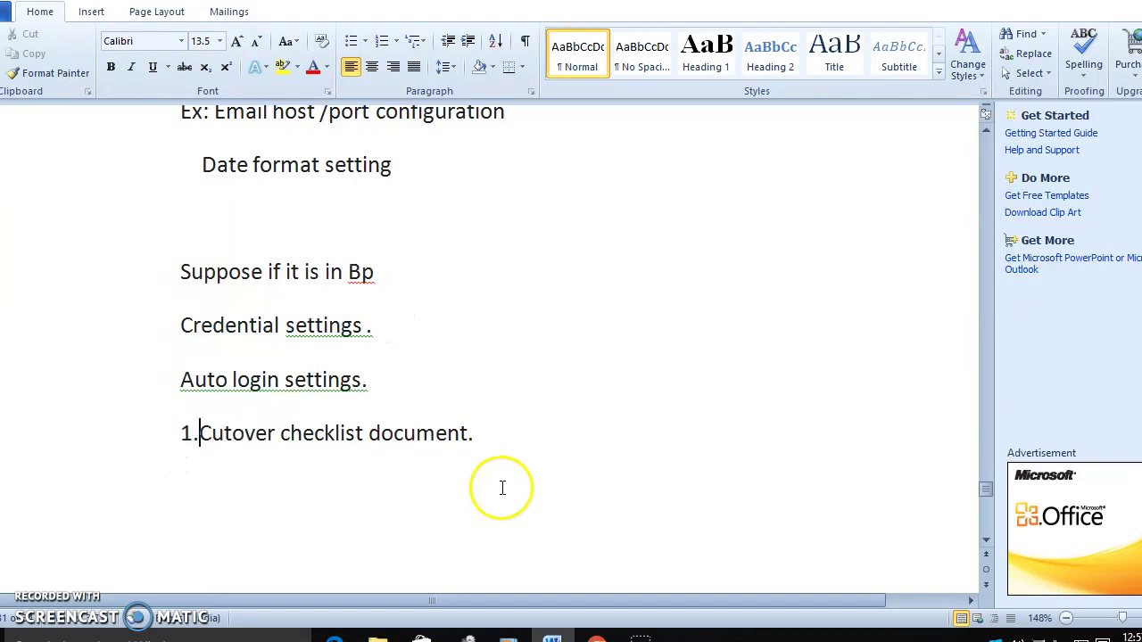
click(497, 438)
key(Return)
text(2.)
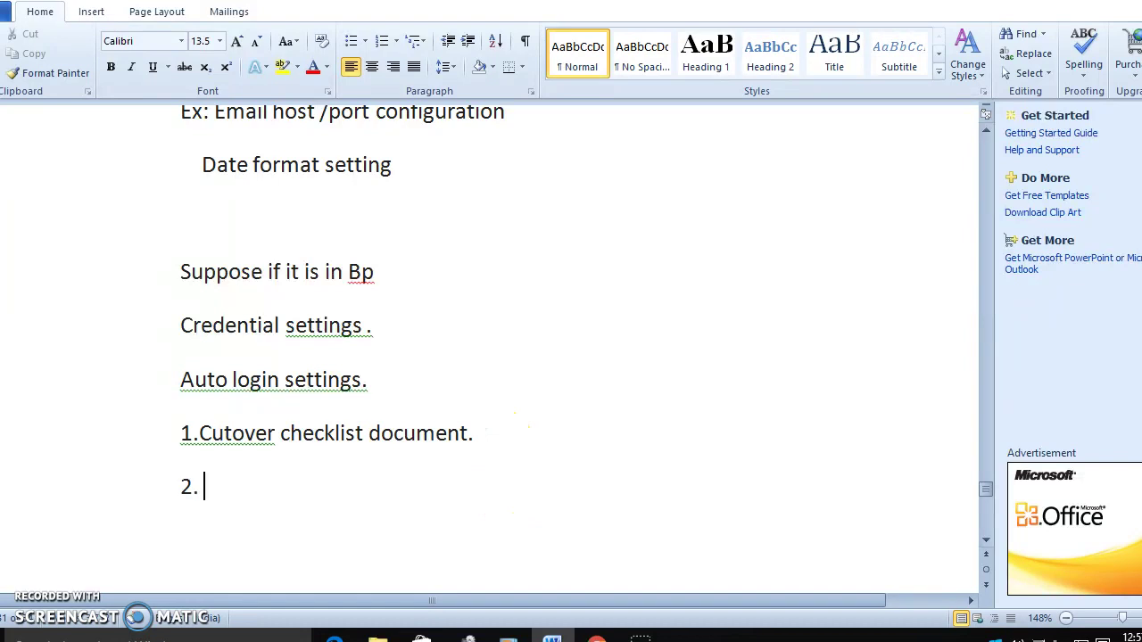
text( RPA)
text( process )
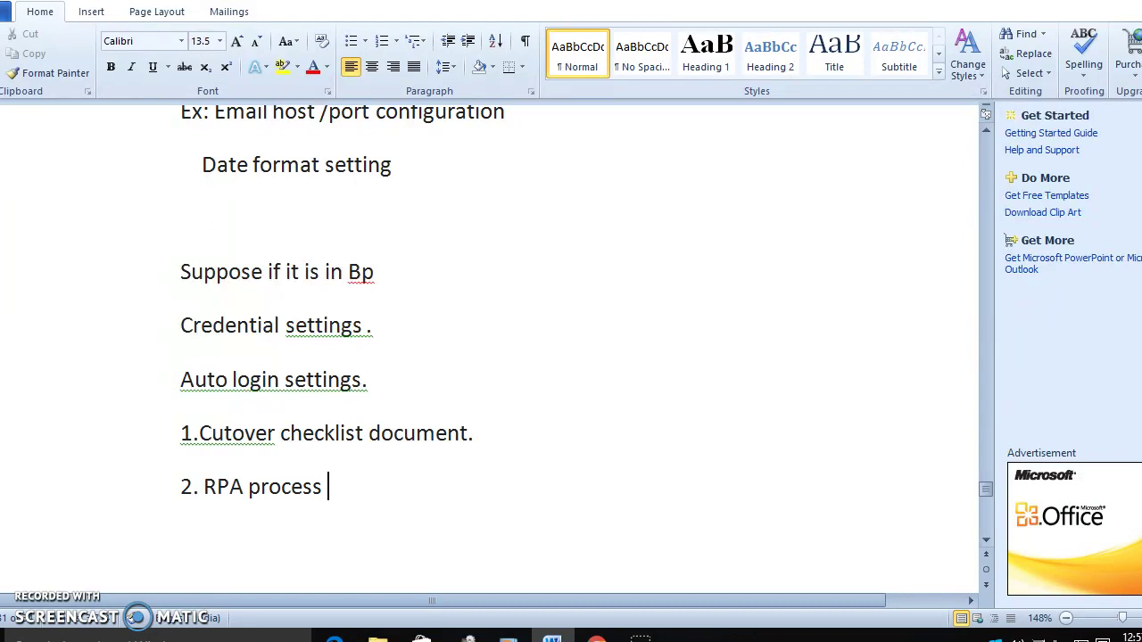
text(Run bookl)
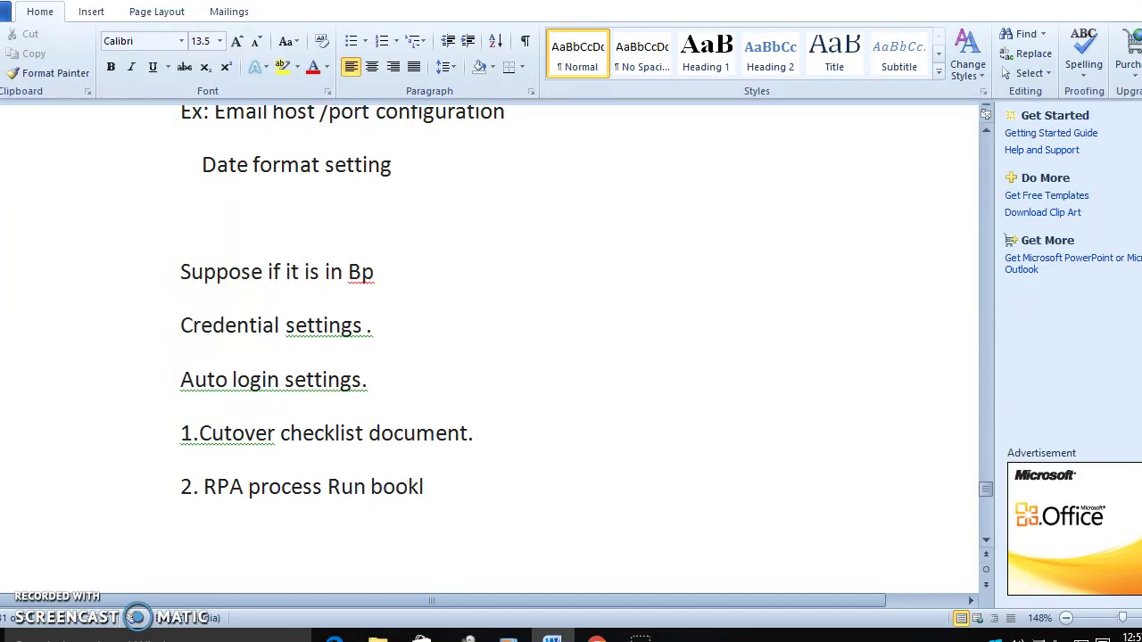
key(BackSpace)
text(.)
Step: Start a new item numbered '1' on the line below the Run book item
key(Return)
key(BackSpace)
text(1.)
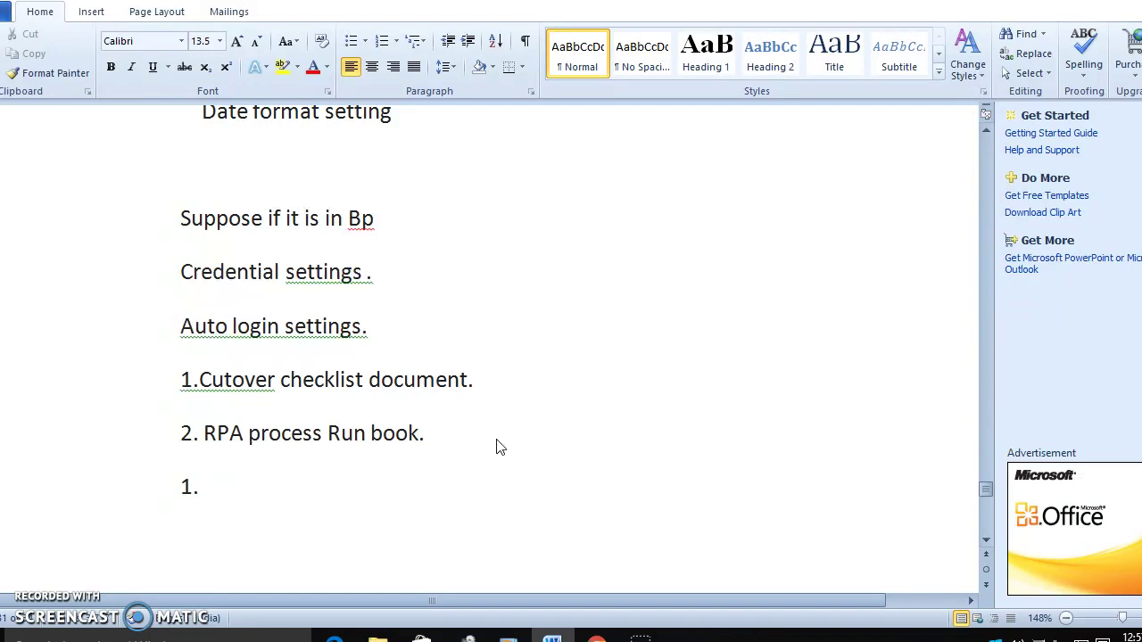
key(Tab)
text(known)
key(BackSpace)
key(BackSpace)
key(BackSpace)
Step: Write 'what is the purpose of this deployment documents?' and insert a page break after it
text(what is)
text( the p)
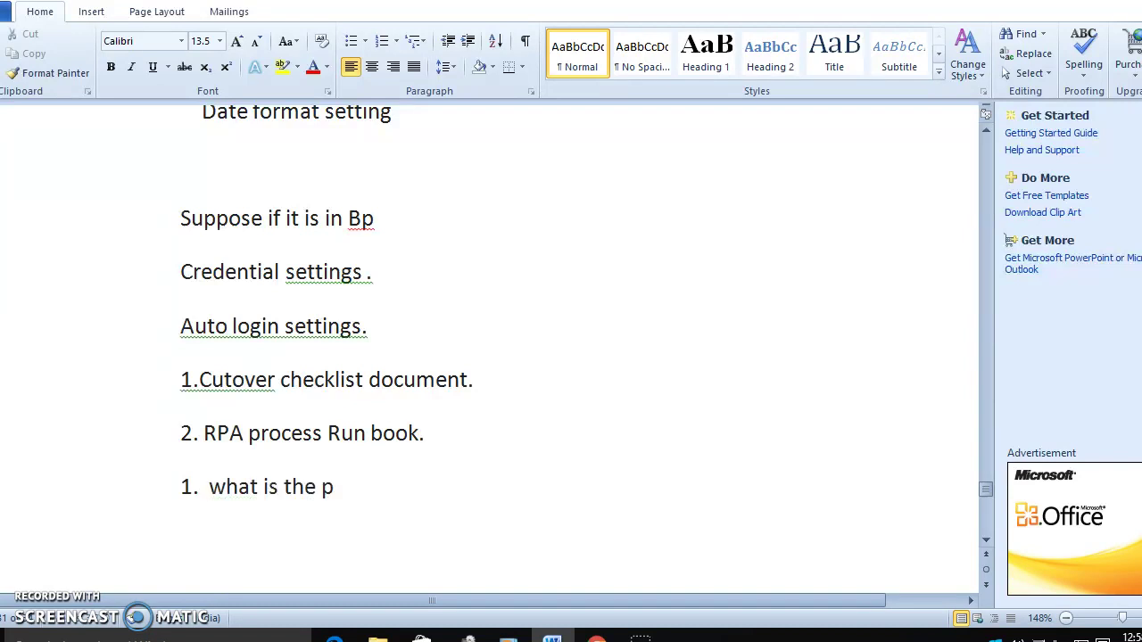
text(ur)
text(pose of )
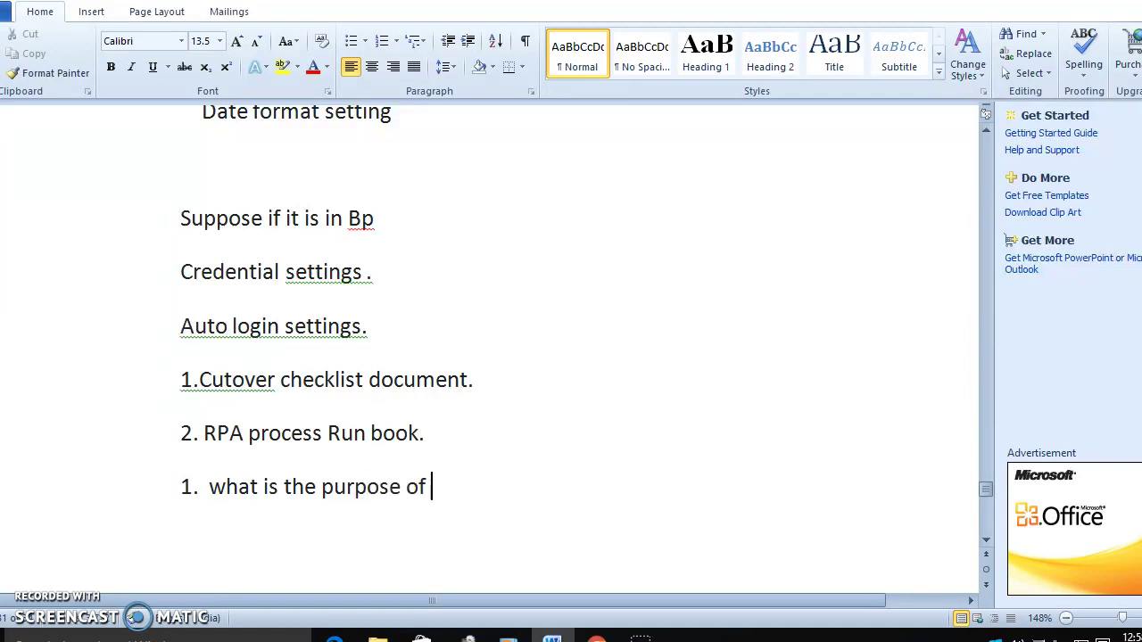
text(this depl)
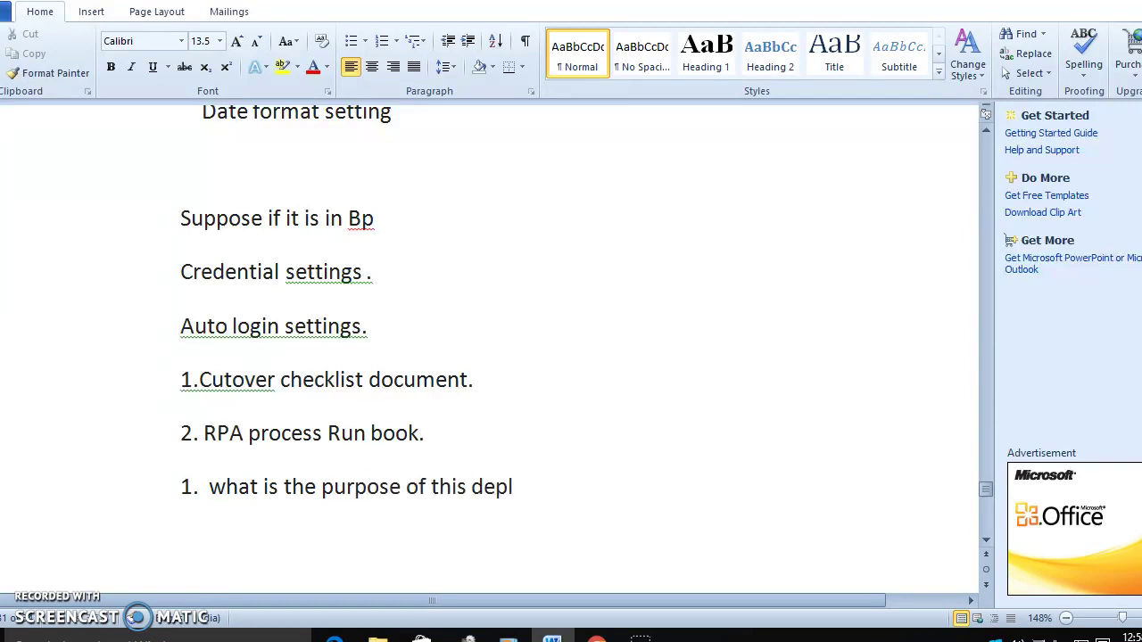
text(oyment documen)
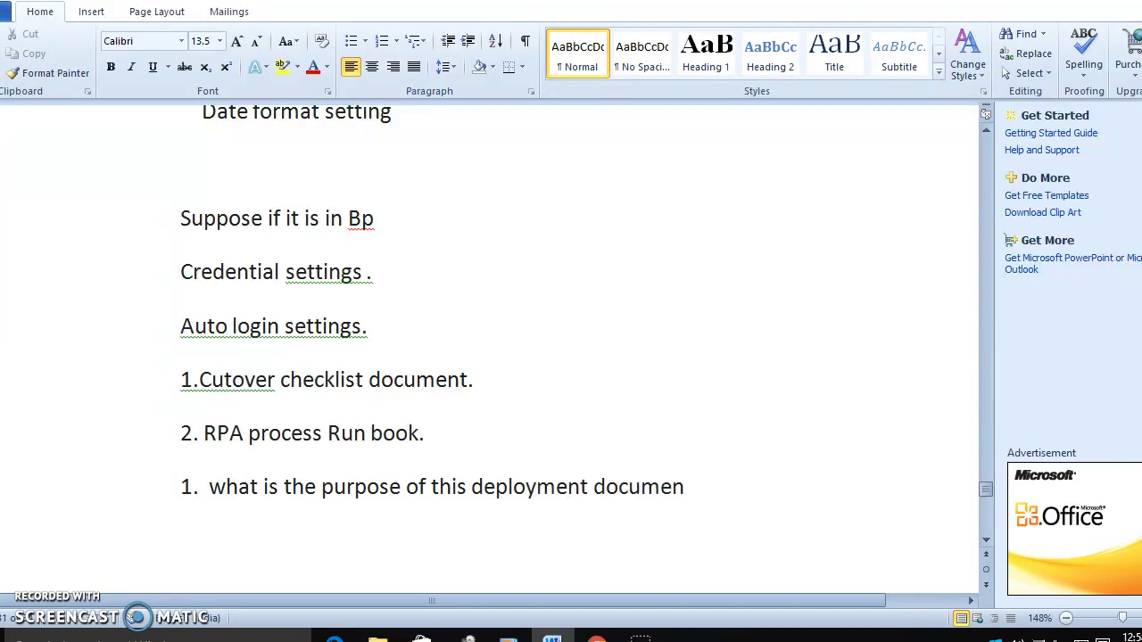
text(ts?)
key(Return)
key(ctrl+Return)
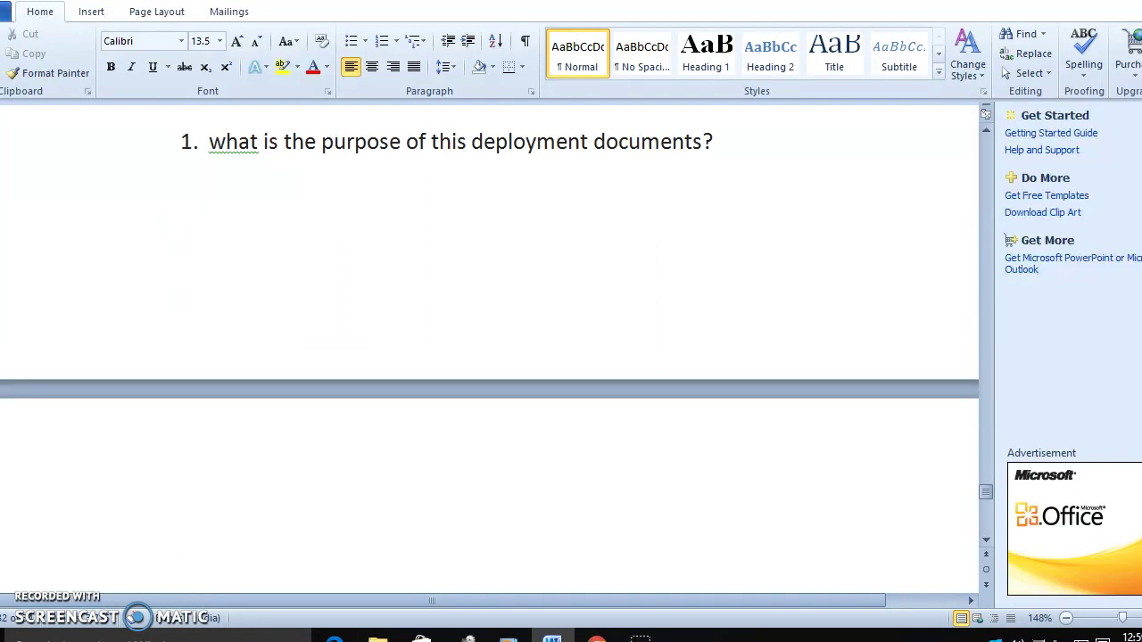
Step: Start a numbered list with 'Without' and 'known issues'
text(1. w)
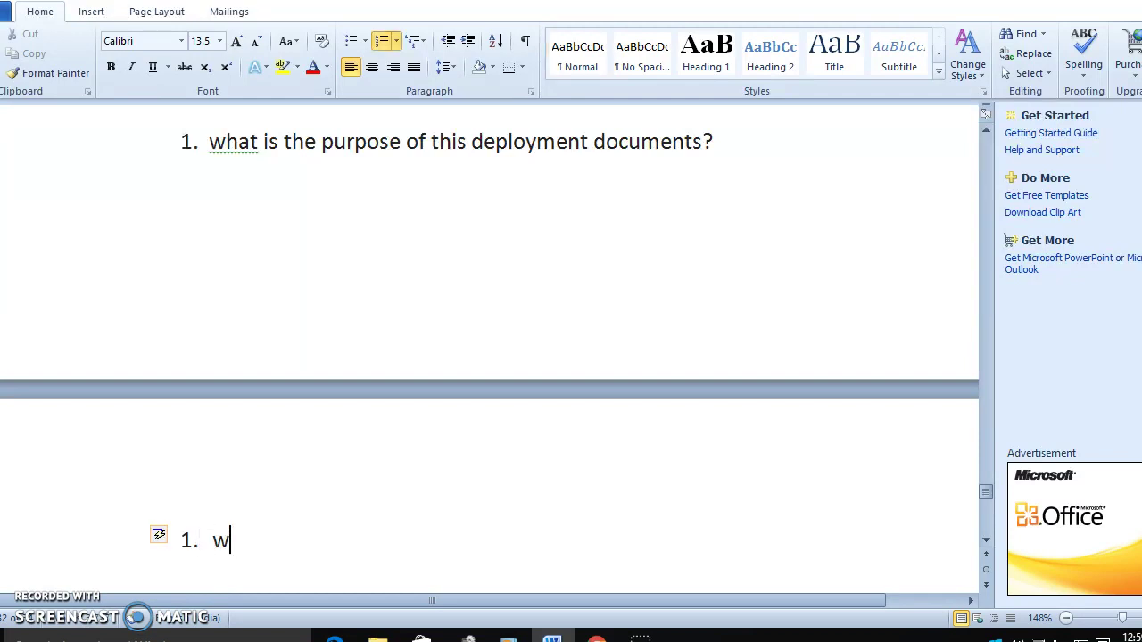
text(ithpu)
key(BackSpace)
key(BackSpace)
text(out)
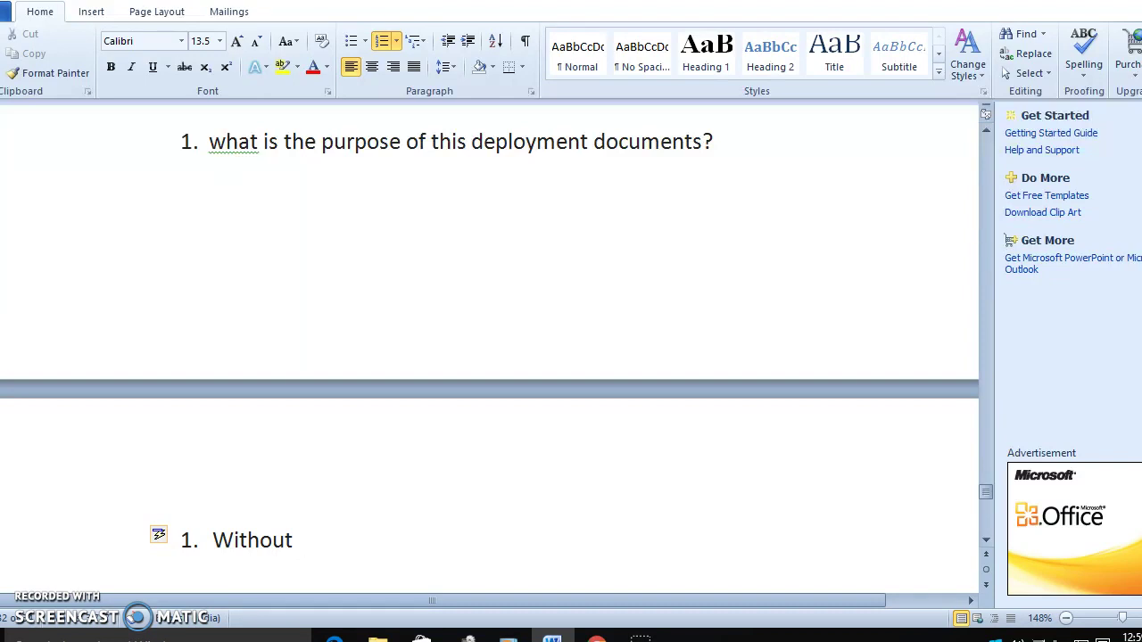
key(Return)
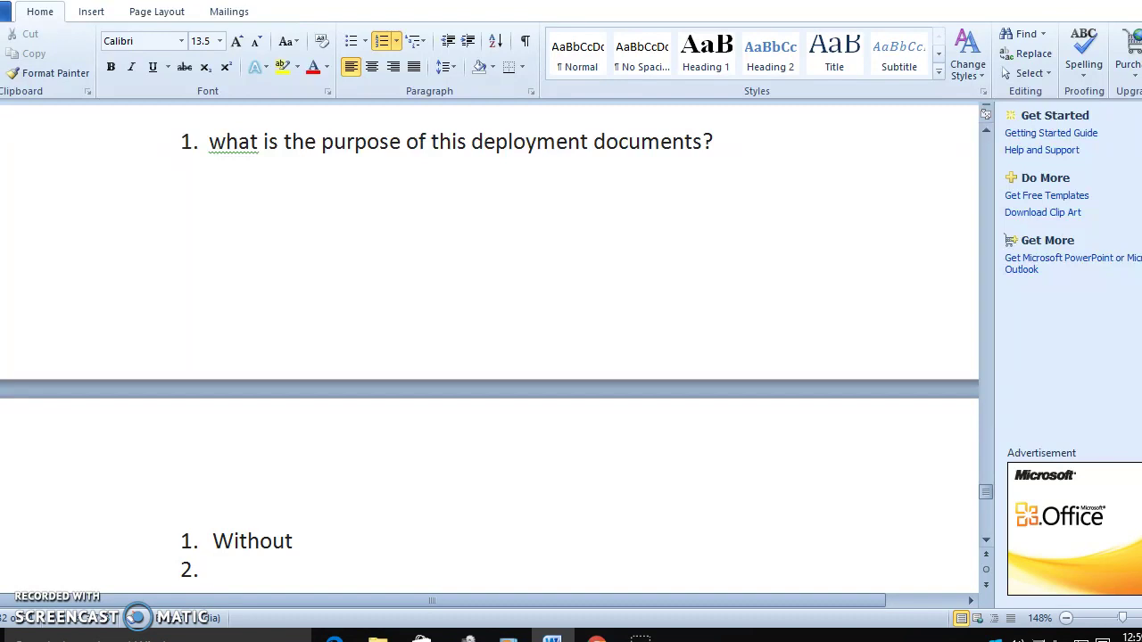
text(known issues)
key(Return)
Step: Add items 'User faced issues.' and 'Application failure .', then end the list with an unnumbered blank line
text(User )
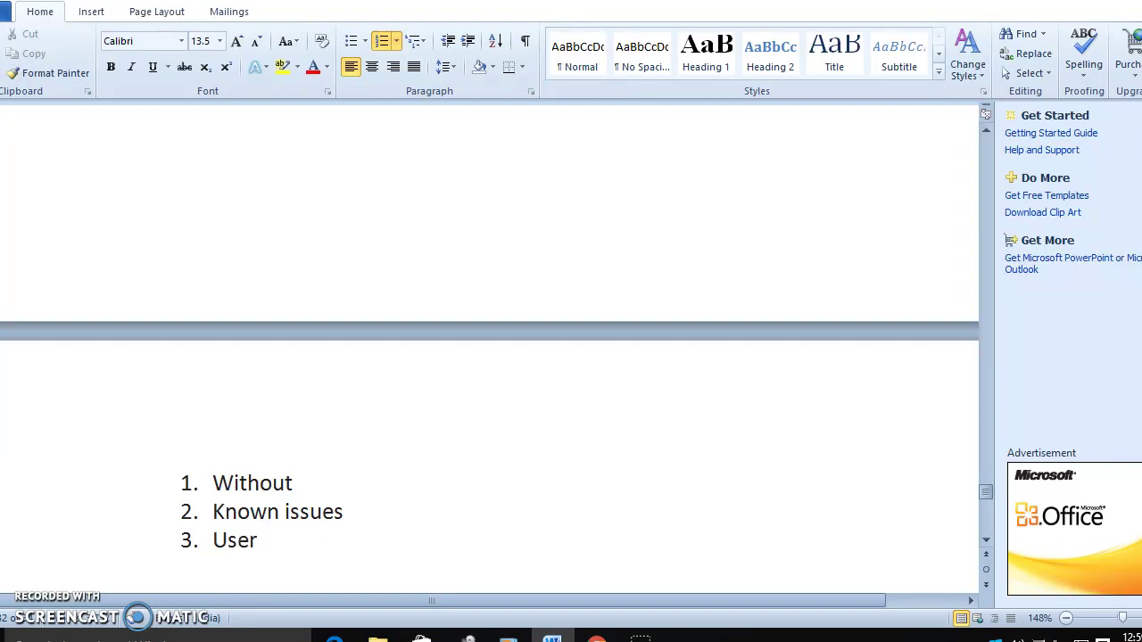
text(faced issues.)
key(Return)
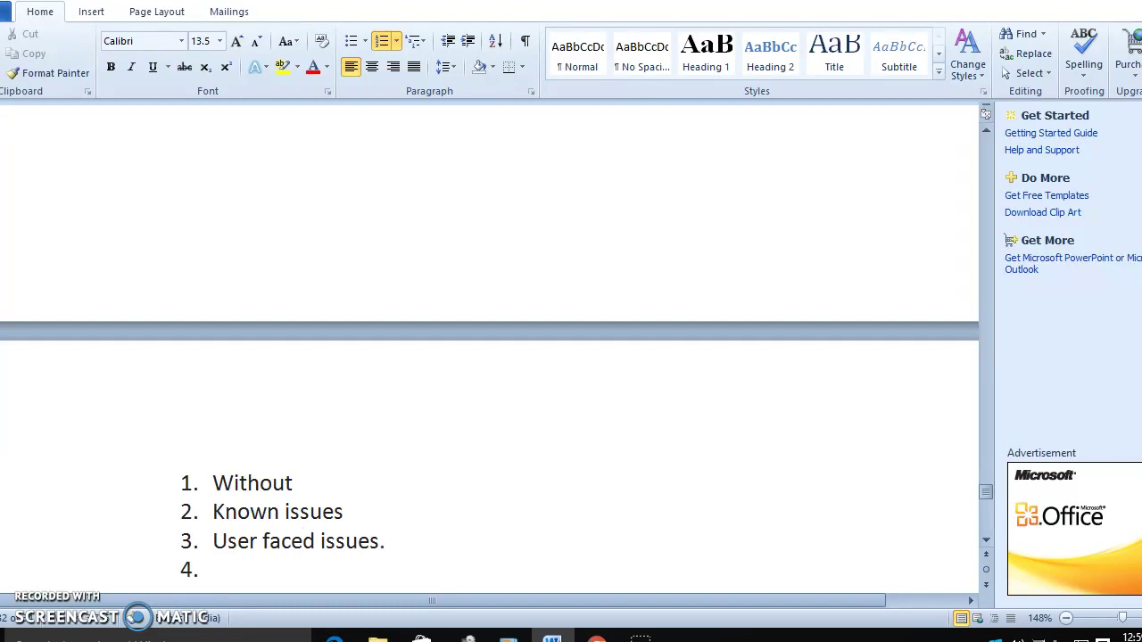
text(Application failure .)
key(Return)
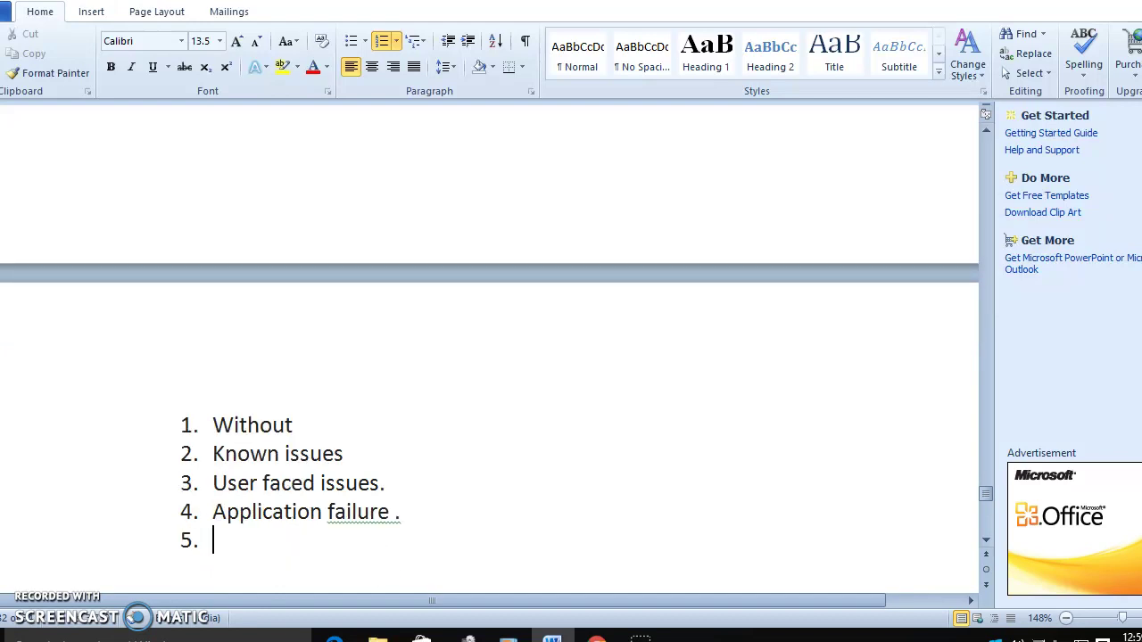
key(BackSpace)
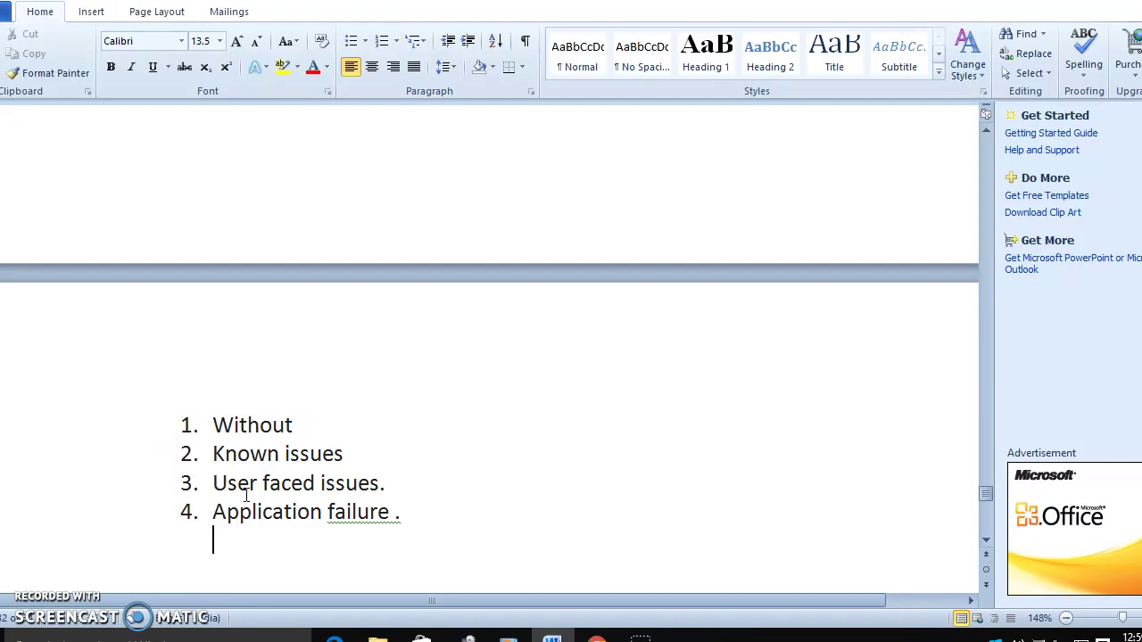
key(Return)
key(Return)
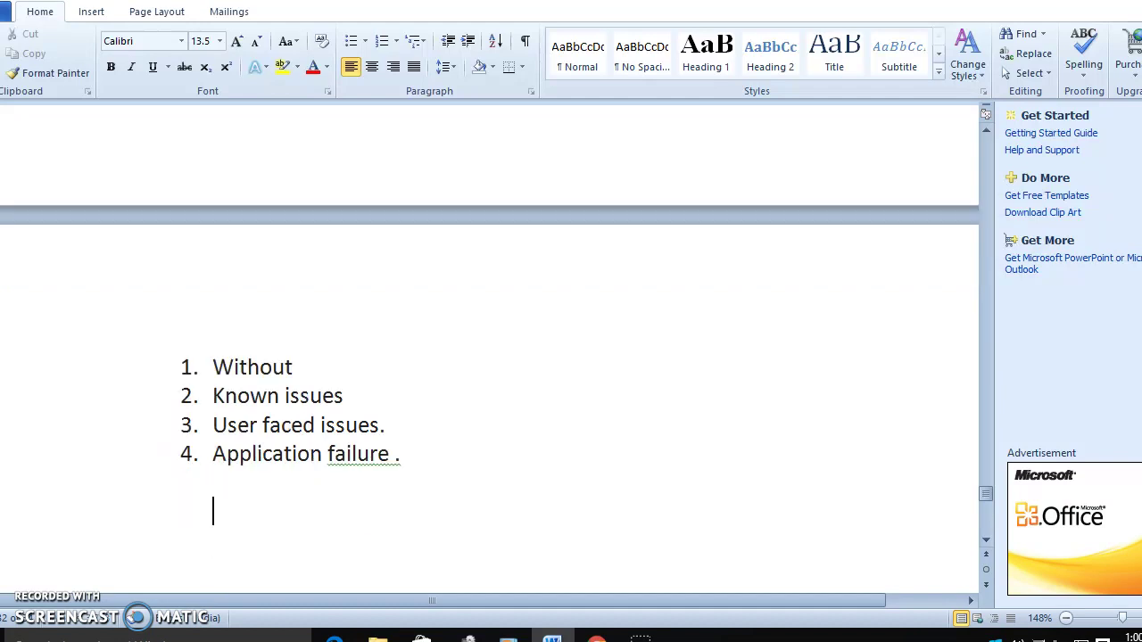
Step: Add the note '3 times -retry -5-6 min time stamp.' below the list
text(3 times )
text(-retry)
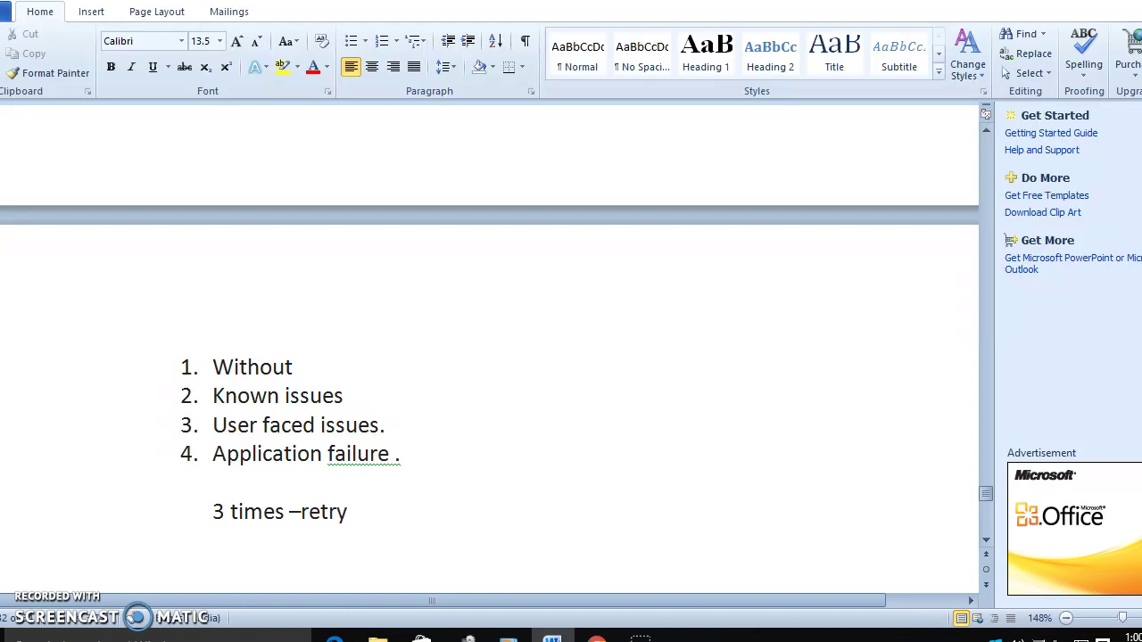
text( -5 min)
key(BackSpace)
key(BackSpace)
key(BackSpace)
key(BackSpace)
text(-6 min time)
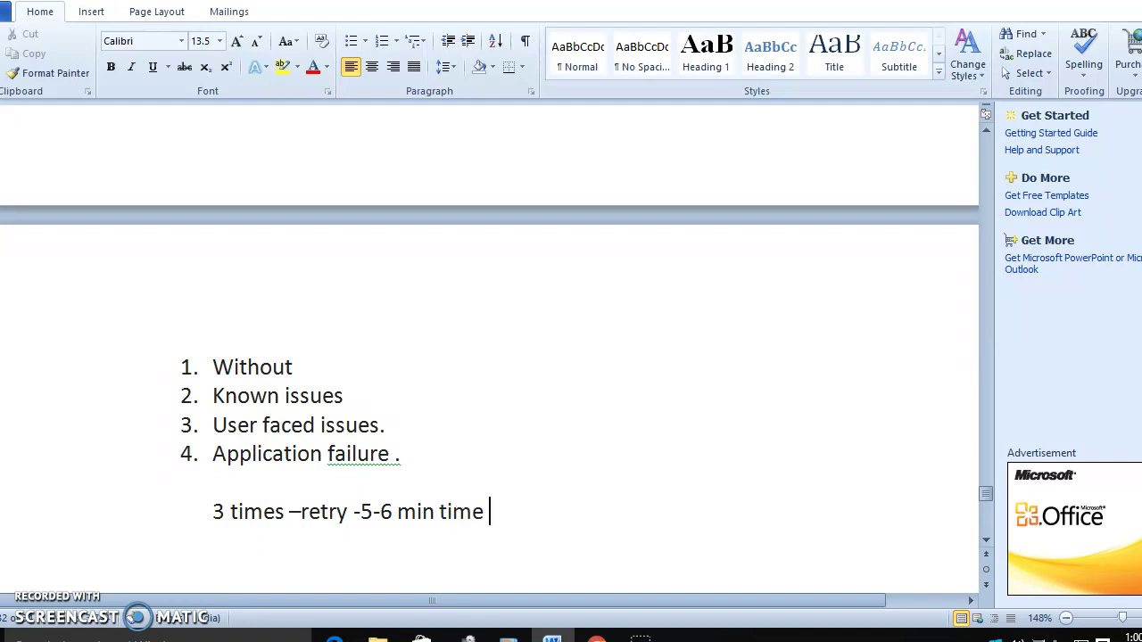
text( stamp.)
key(Return)
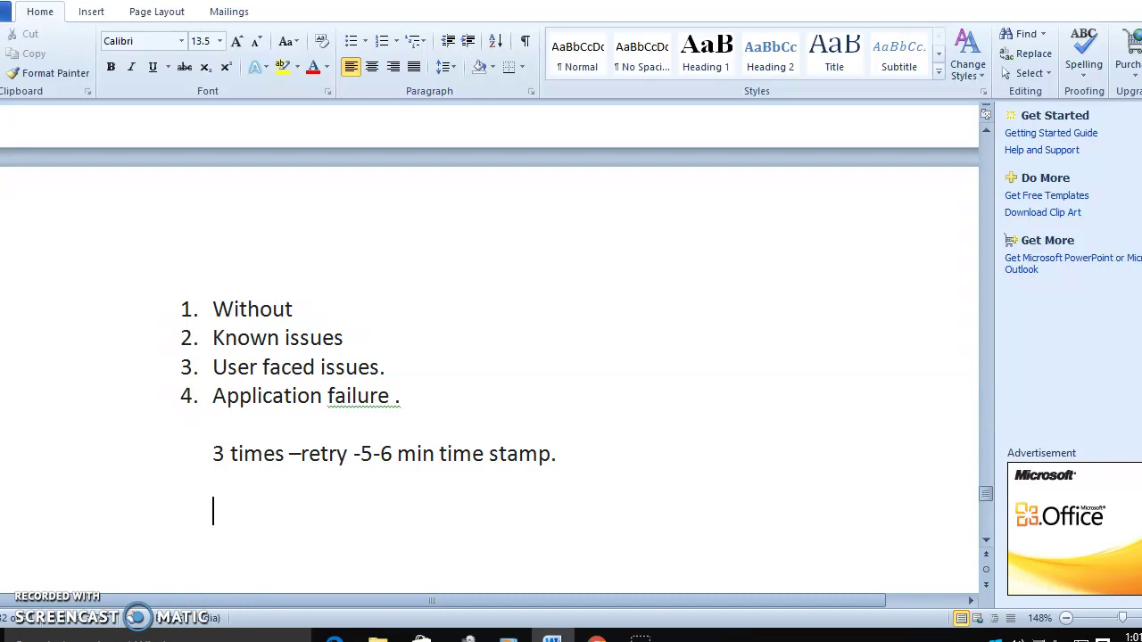
Step: Add the line '1080*1024–same' below the retry note
text(12)
key(BackSpace)
text(07)
key(BackSpace)
text(80)
text(*10)
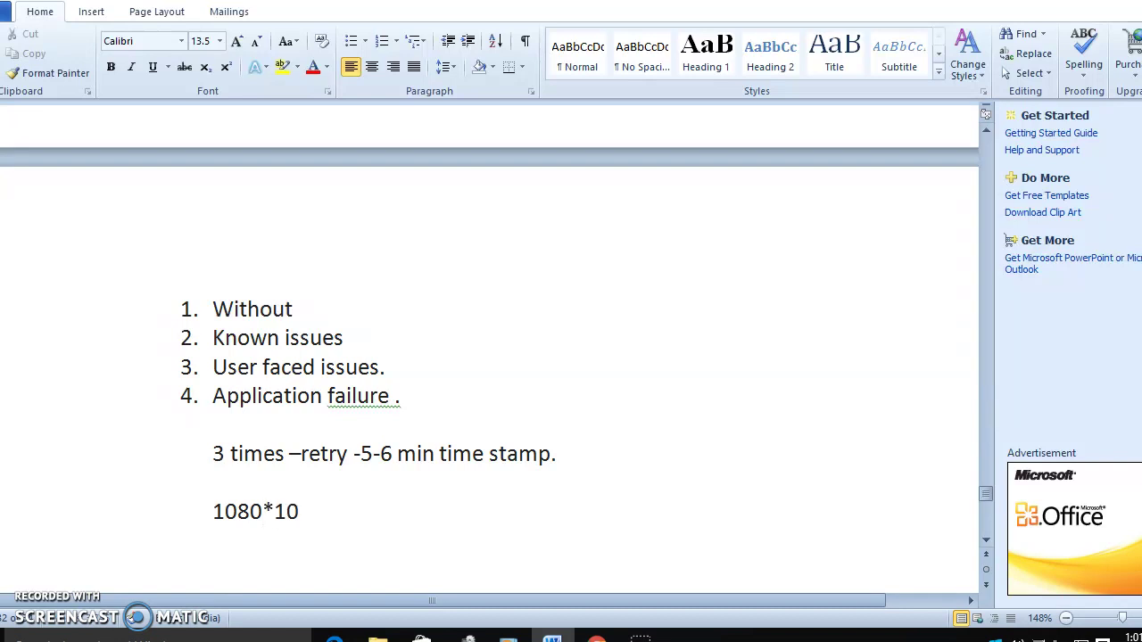
text(24–)
text(same)
key(Return)
key(Return)
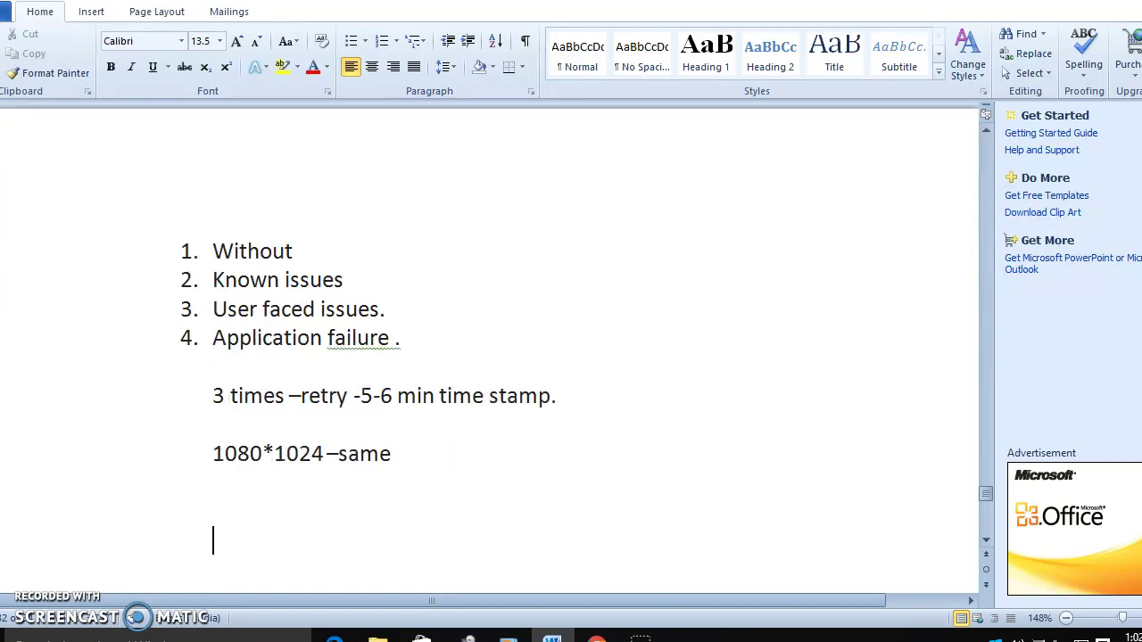
click(213, 511)
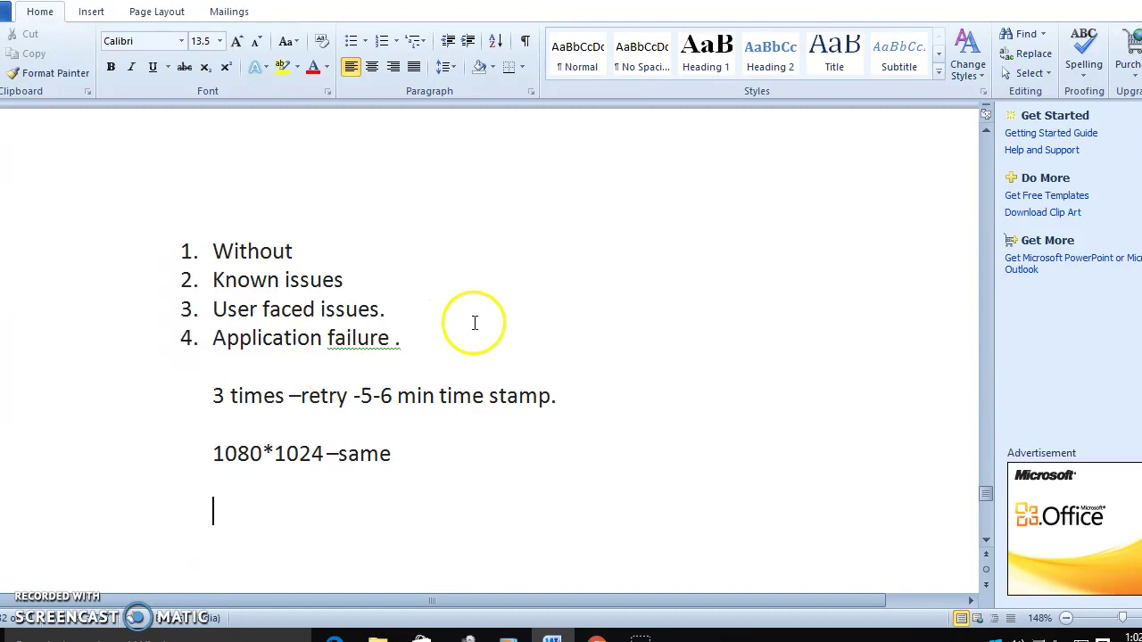
click(429, 337)
Step: Extend list item 4 to read 'Application failure .-100 % 80% - favourite bar .'
text(-100)
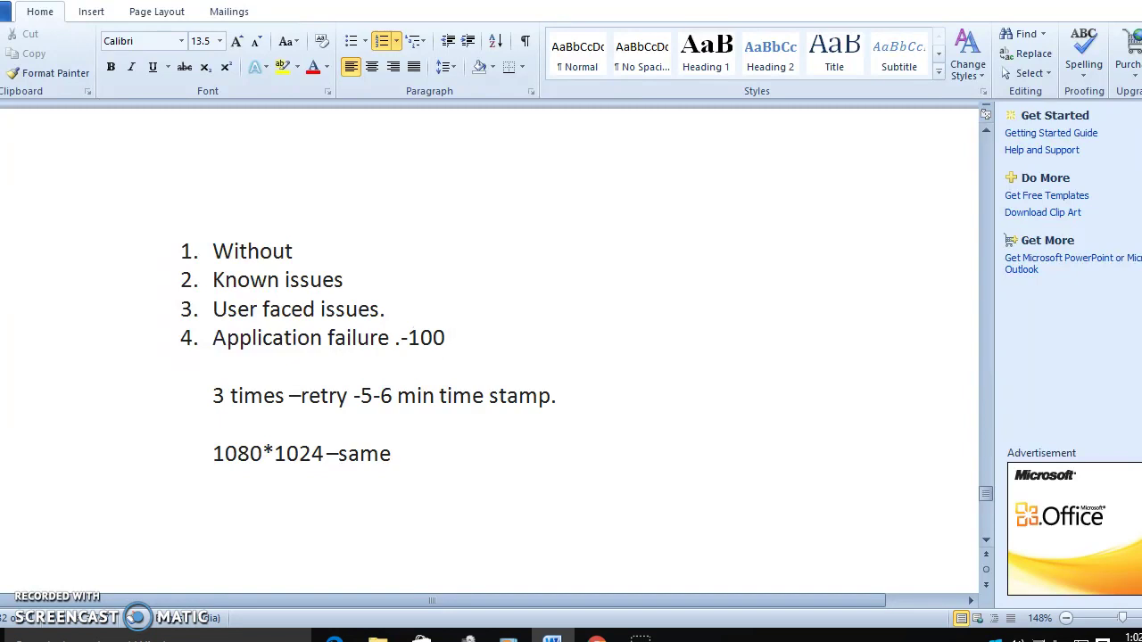
text( %)
text( 80)
text(% -)
text( favour)
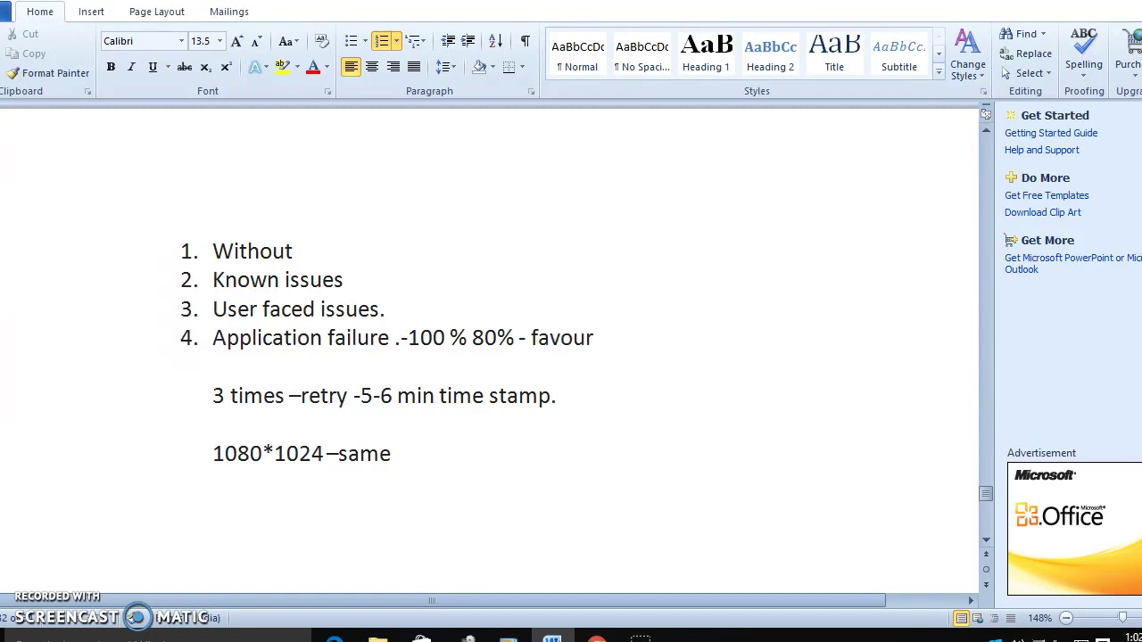
text(ite bar .)
Step: Add a new line 'In RPA -' below the '1080*1024–same' line
click(432, 455)
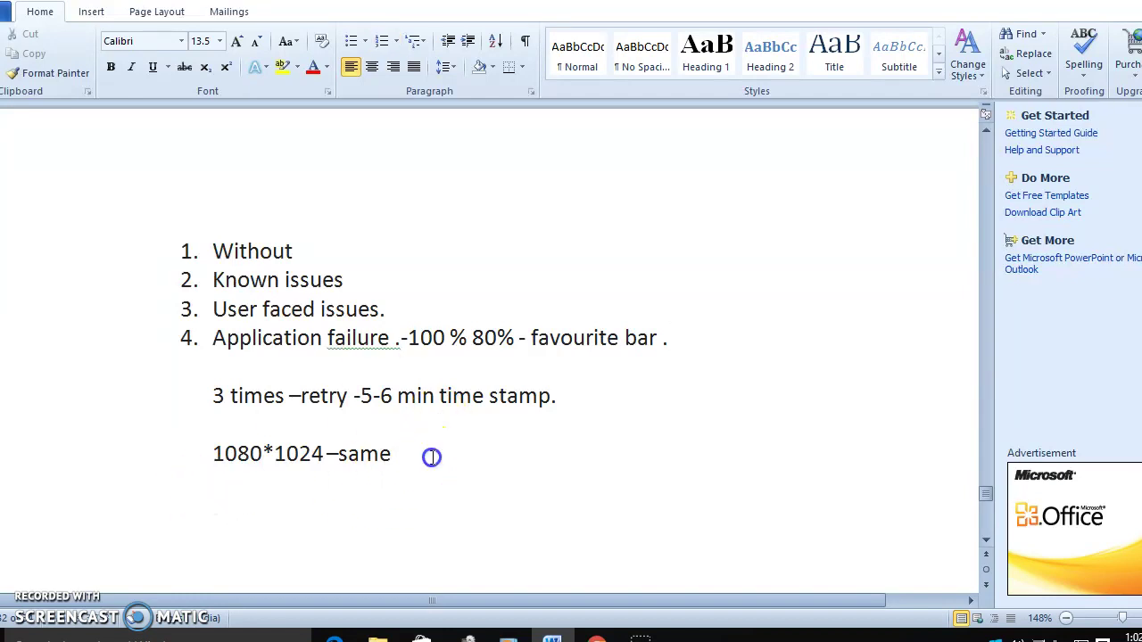
key(Return)
key(Return)
text(In RPA -)
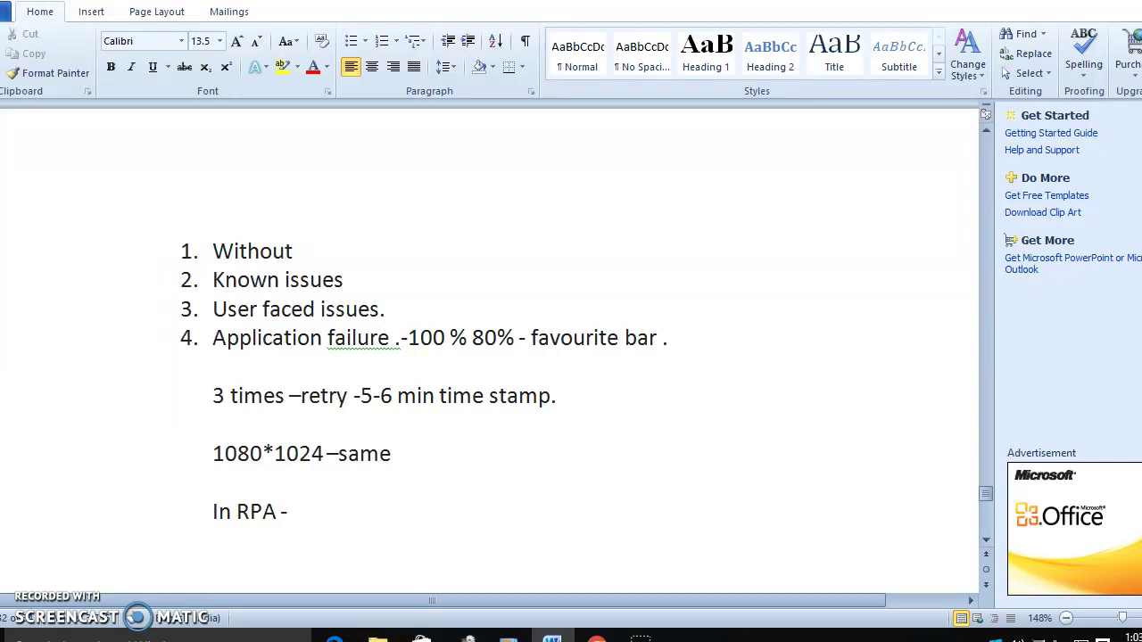
Step: Replace 'In RPA -' with 'I wil take –explore –'
key(BackSpace)
key(BackSpace)
key(BackSpace)
text(wil t)
text(ake)
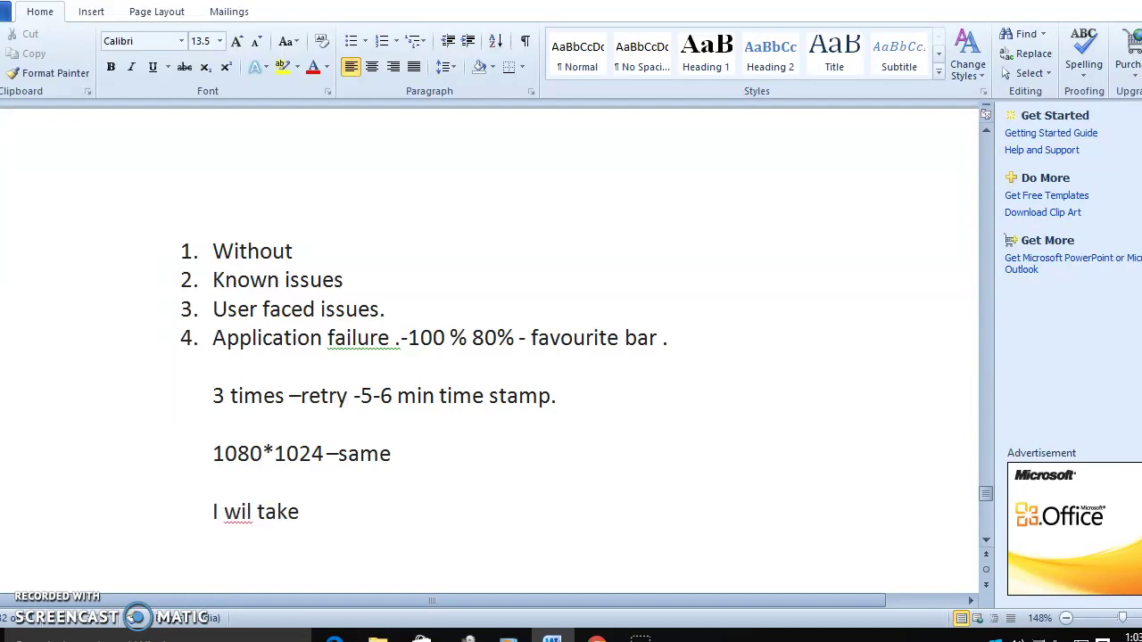
text( -exploe)
key(BackSpace)
text(re -)
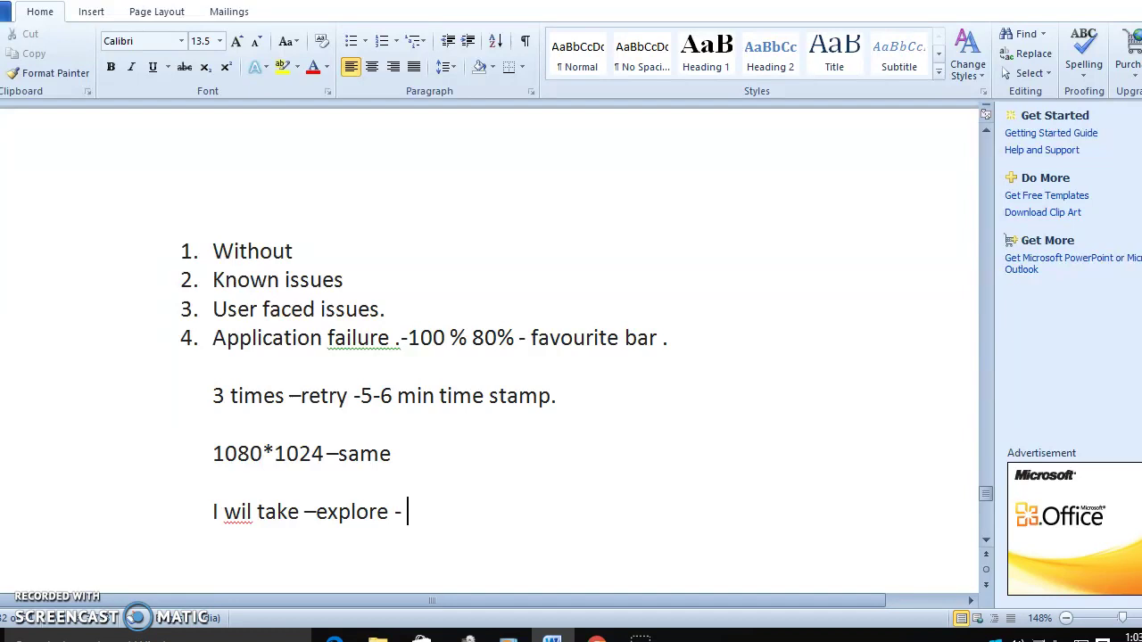
key(Return)
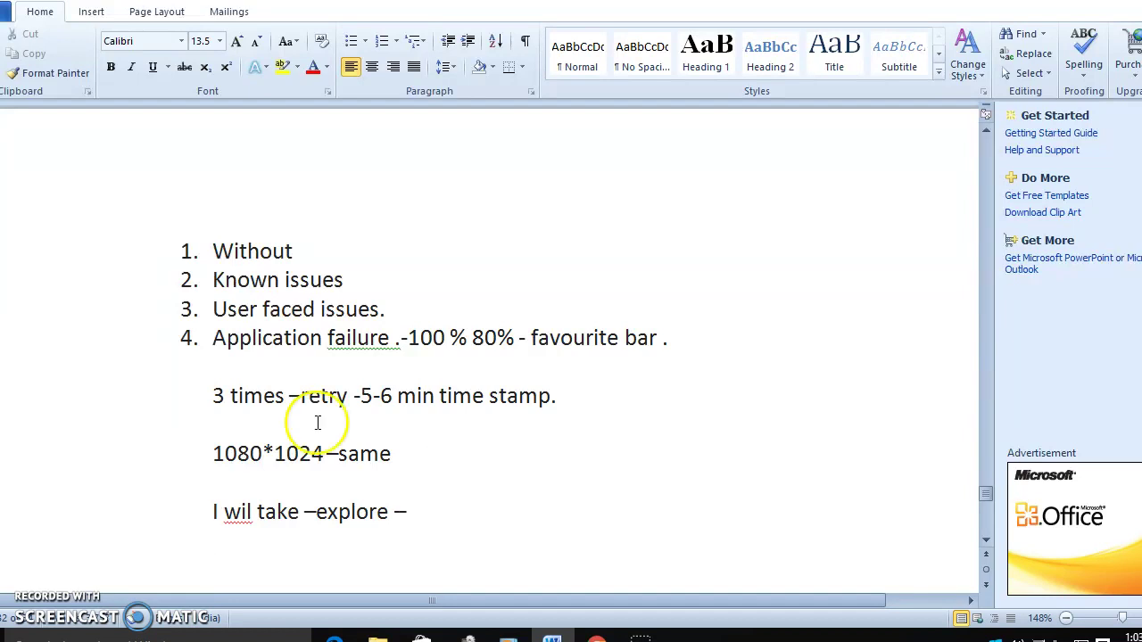